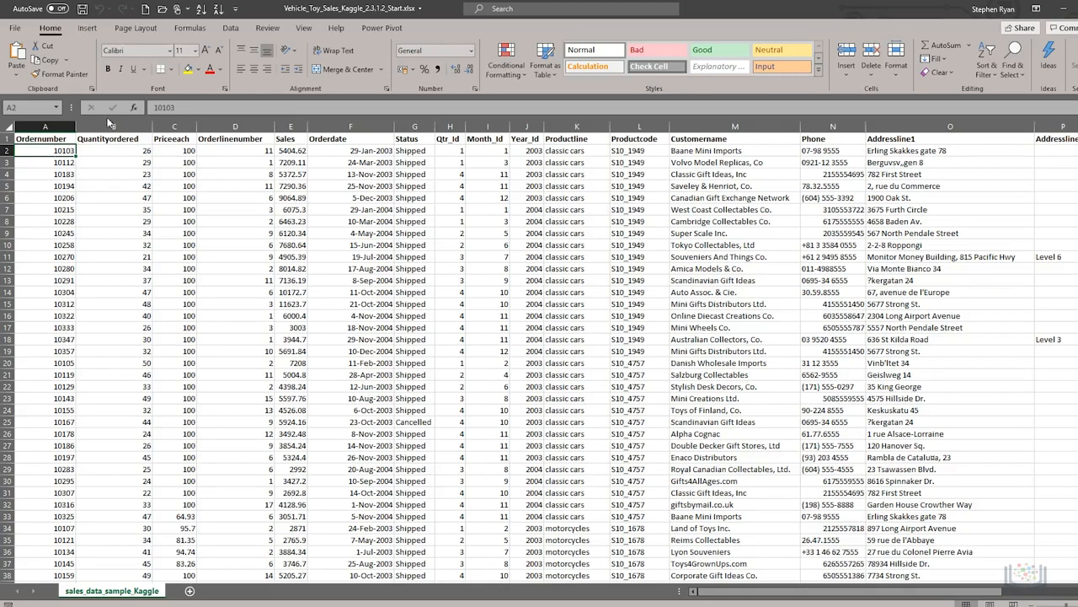
# - Turn on filtering for the header row of the sales data table
pyautogui.click(59, 153)
pyautogui.click(230, 31)
pyautogui.click(494, 64)
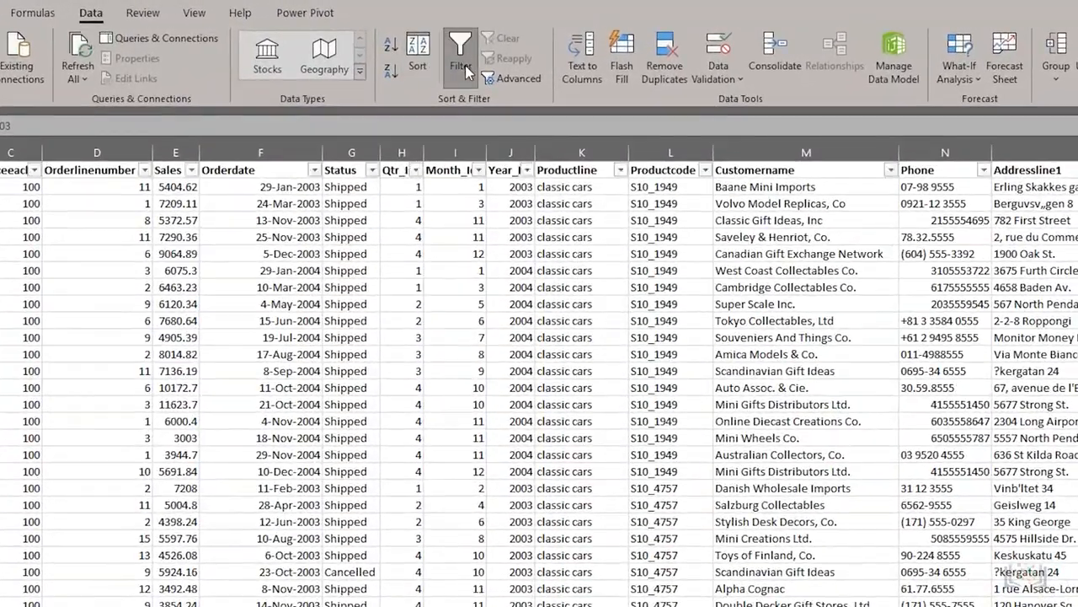
# - Examine the filter options available for the Orderdate, Productline and Customername columns
pyautogui.keyDown('ctrl'); pyautogui.scroll(3, 774, 522); pyautogui.keyUp('ctrl')
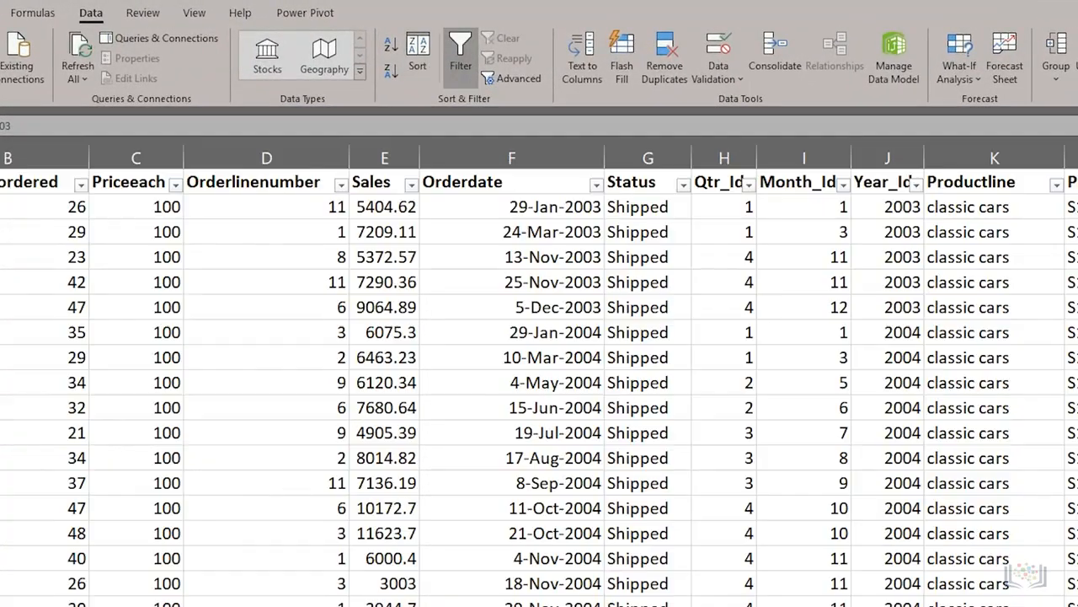
pyautogui.hscroll(1, 539, 379)
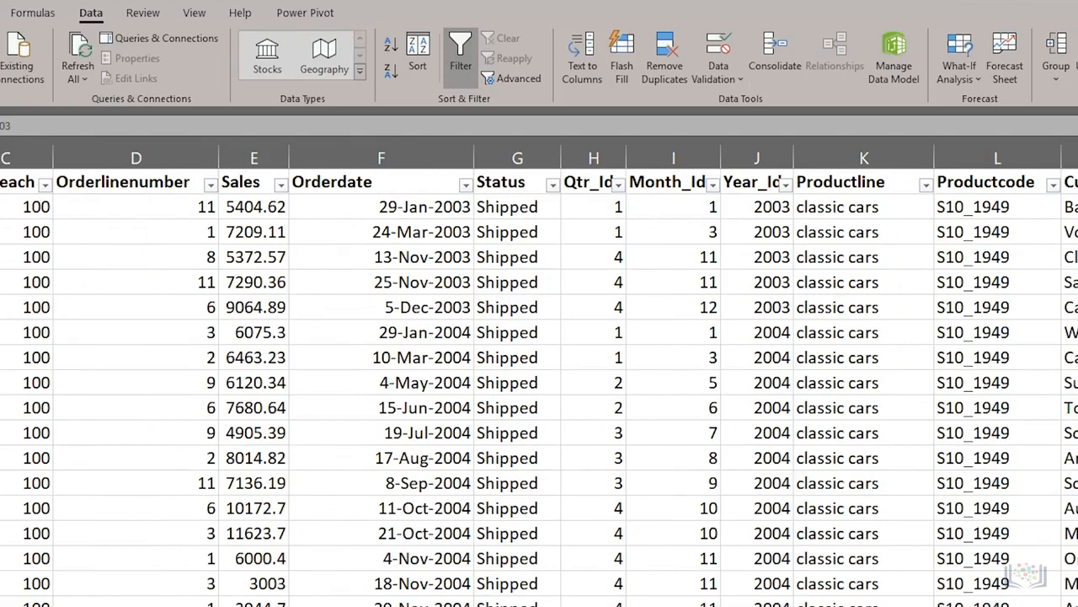
pyautogui.hscroll(2, 539, 379)
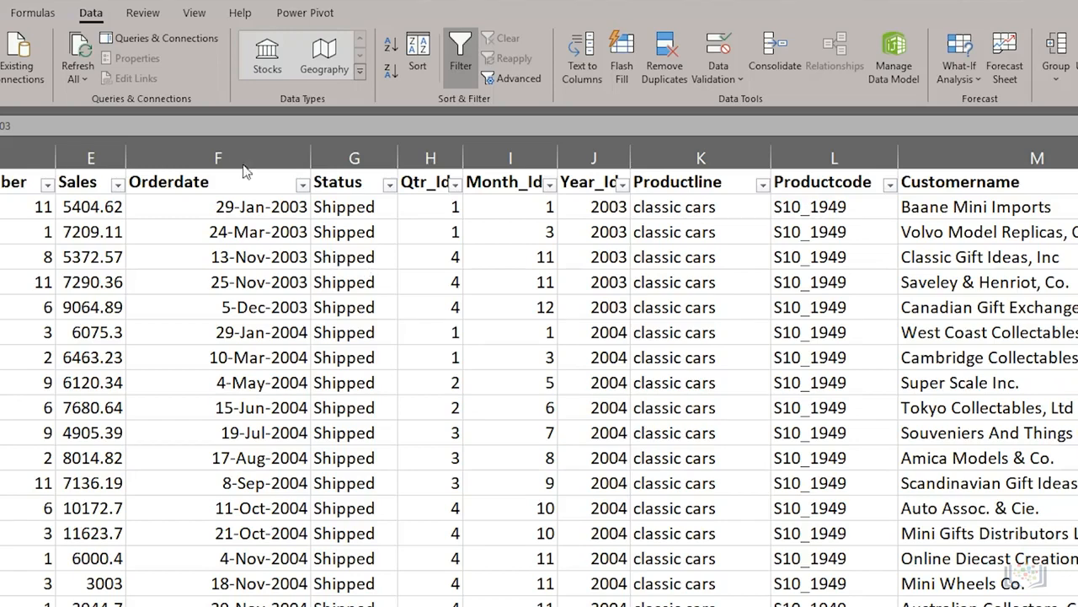
pyautogui.click(302, 185)
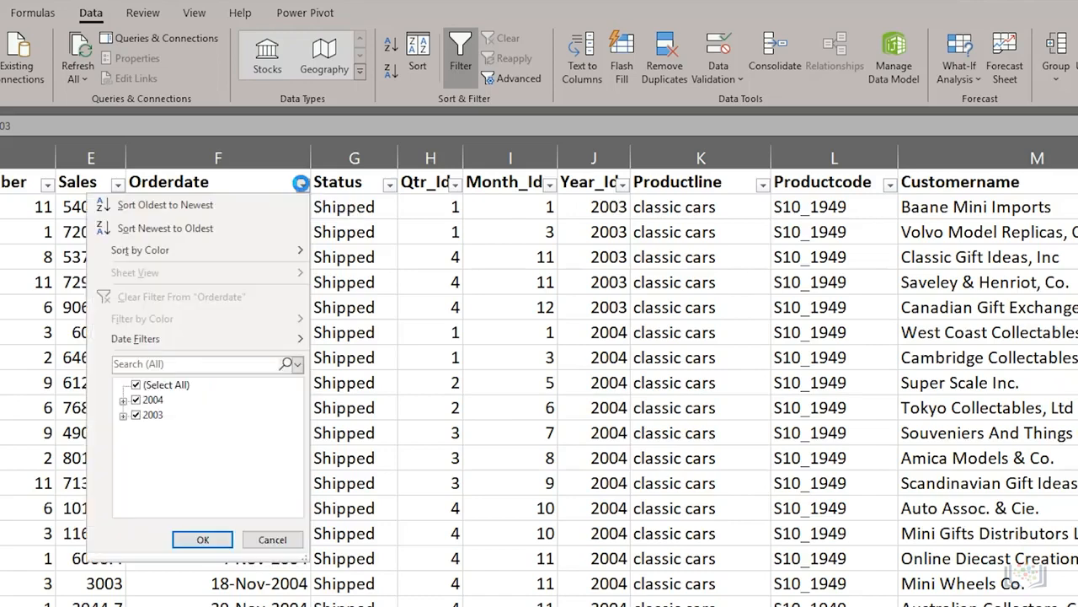
pyautogui.click(762, 187)
pyautogui.click(762, 187)
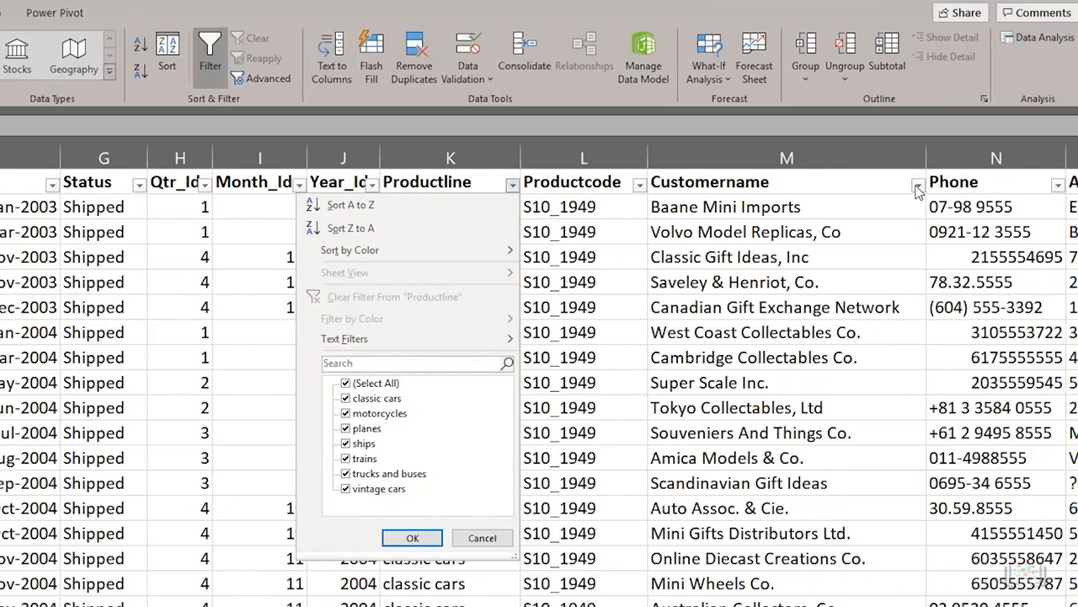
pyautogui.click(917, 191)
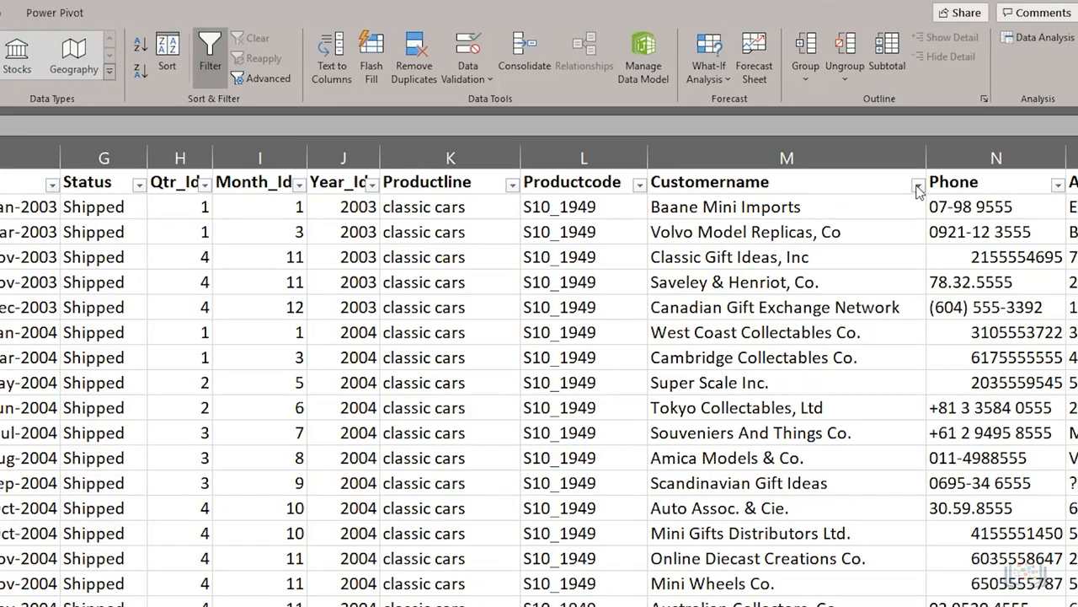
pyautogui.click(916, 184)
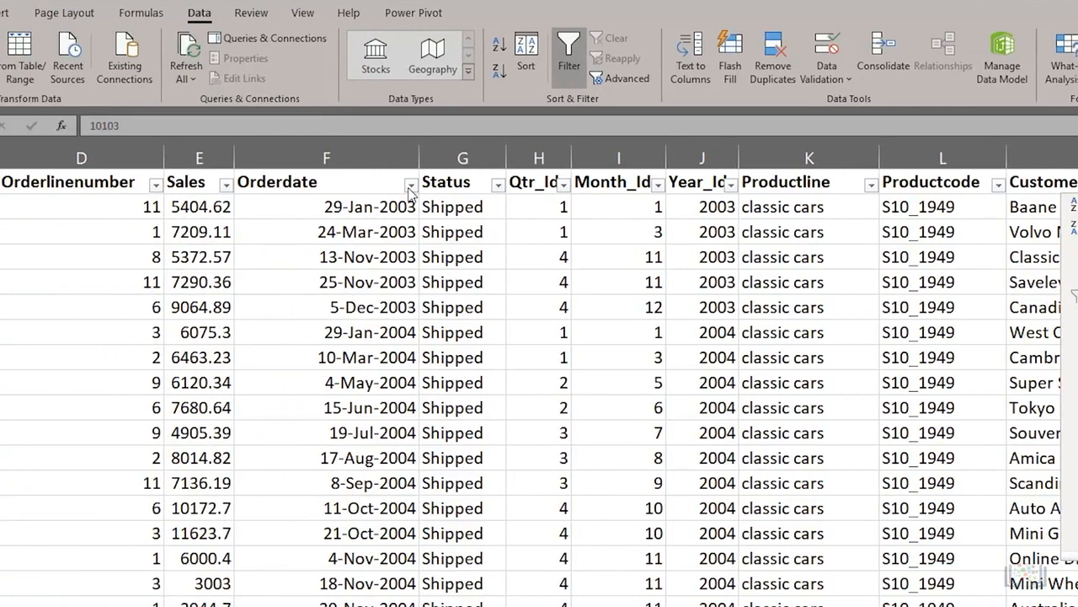
pyautogui.click(410, 190)
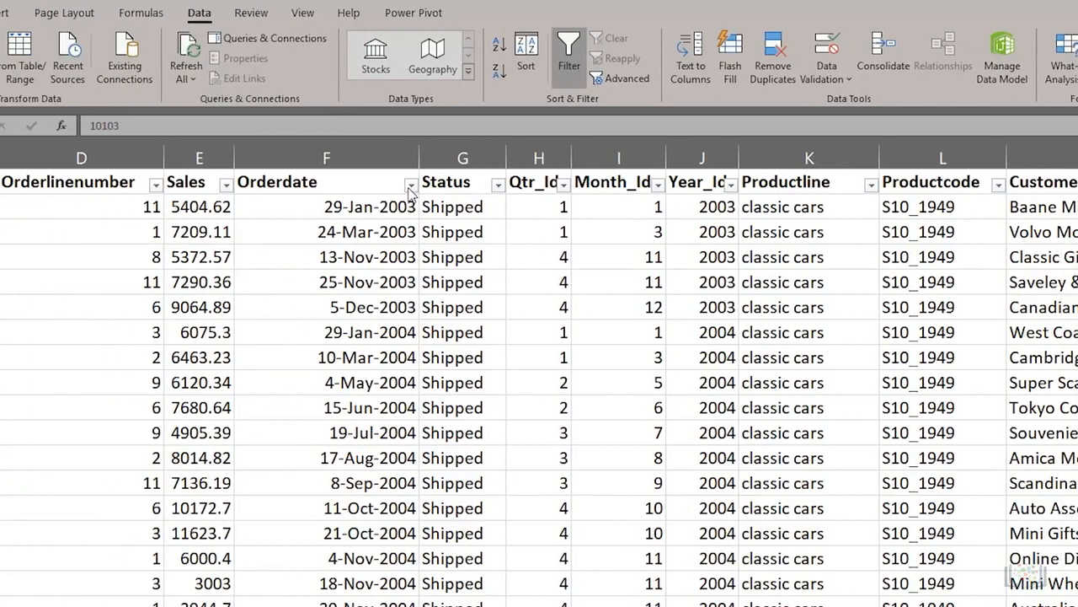
# - Filter the Orderdate column to 2004 by excluding 2003
pyautogui.click(410, 185)
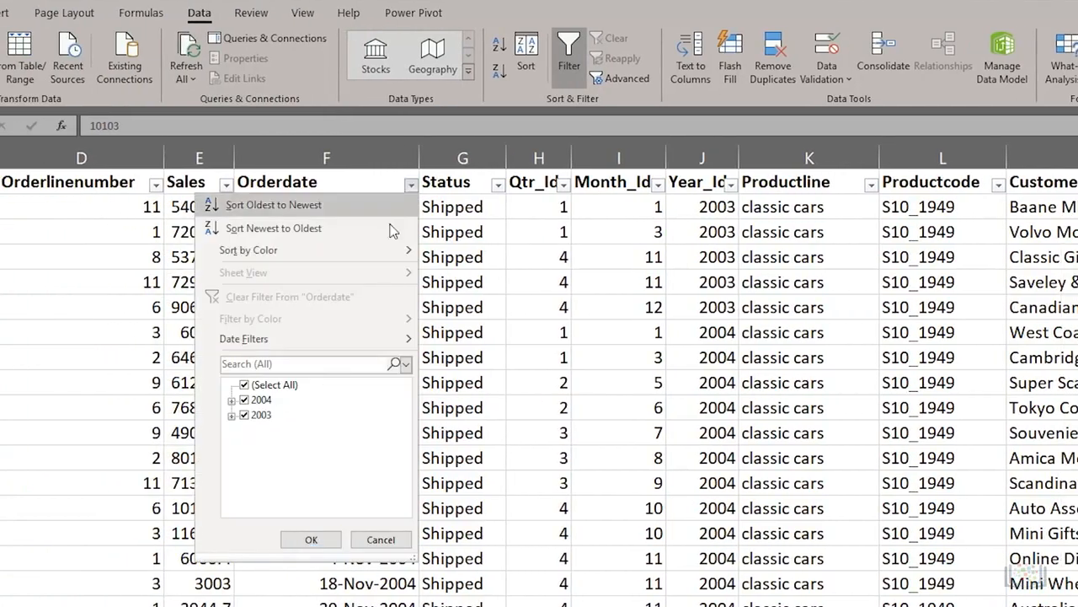
pyautogui.click(257, 413)
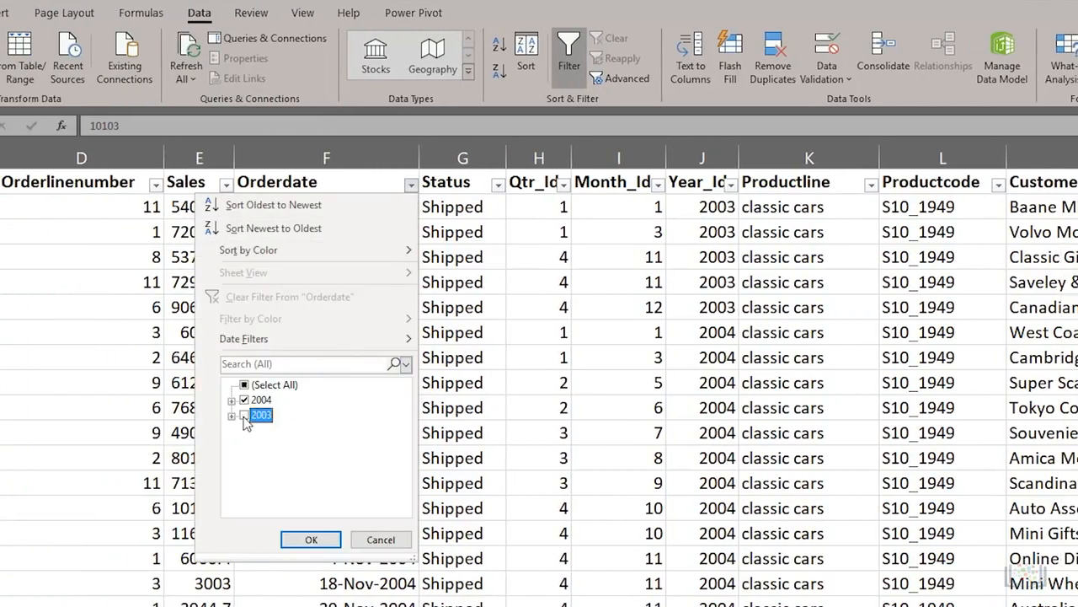
pyautogui.click(311, 540)
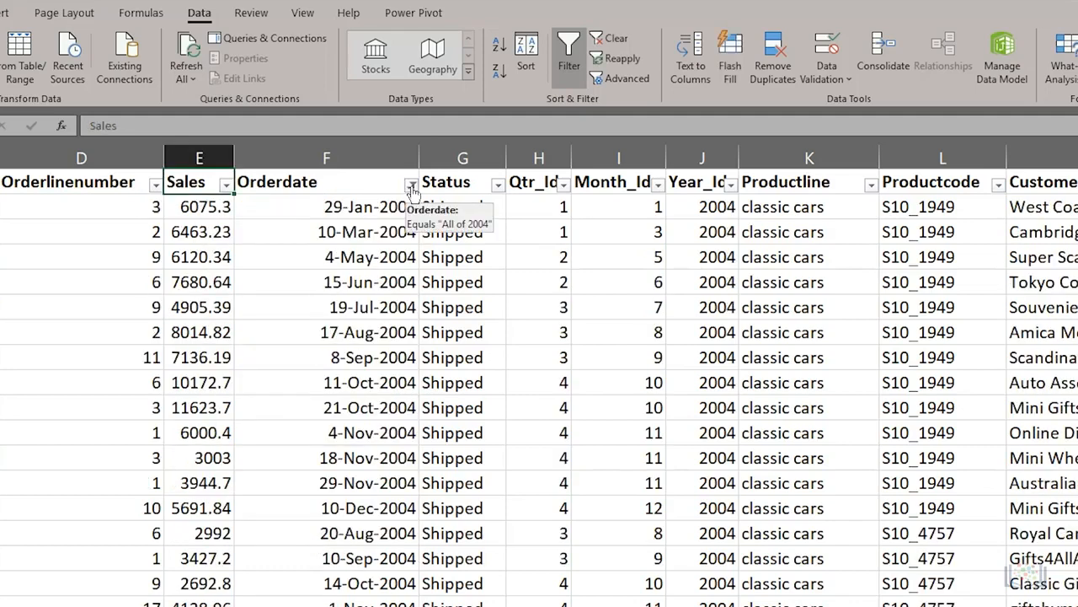
# - Check the months listed under 2004 in the Orderdate filter, keeping the filter selection as it is
pyautogui.click(411, 184)
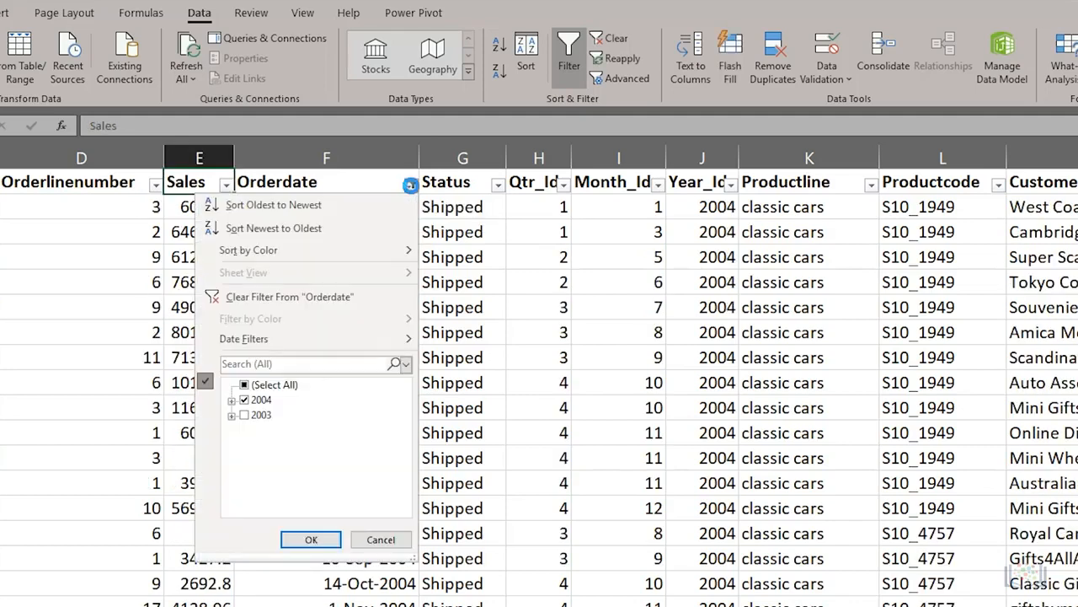
pyautogui.click(230, 400)
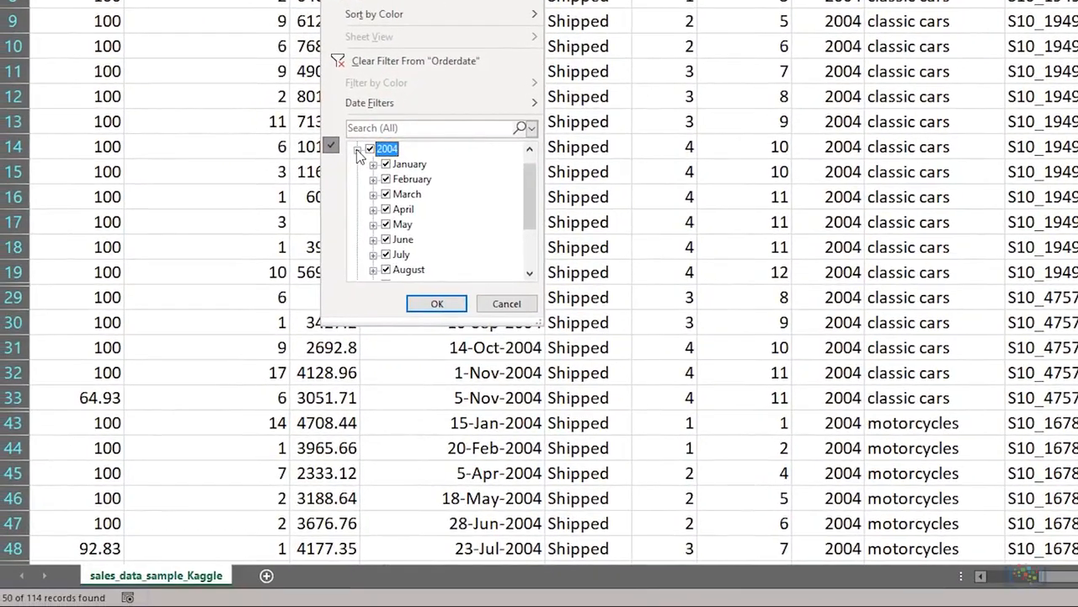
pyautogui.click(357, 150)
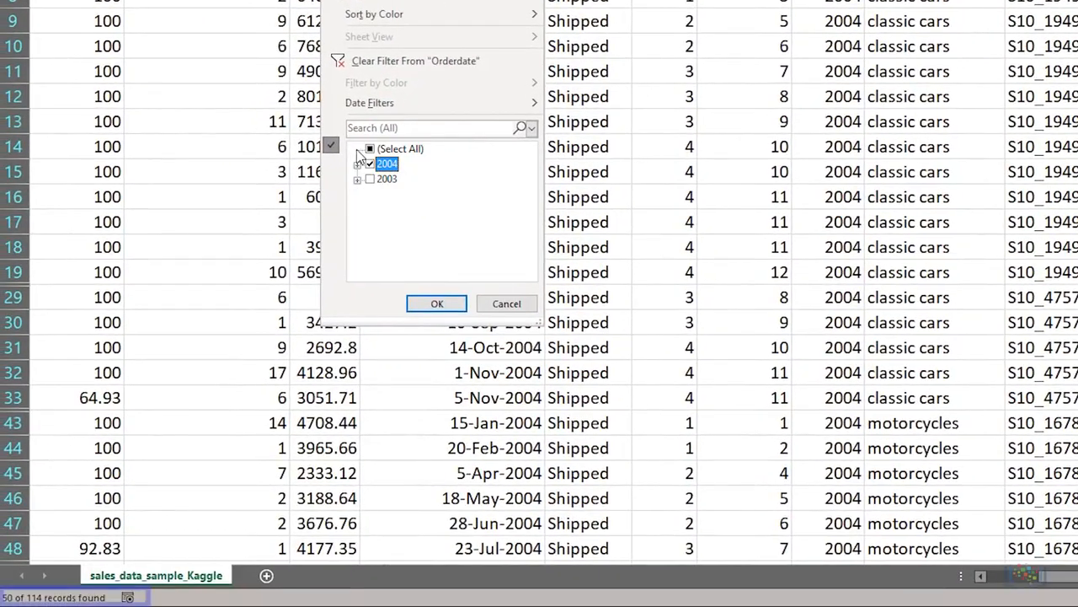
pyautogui.click(437, 304)
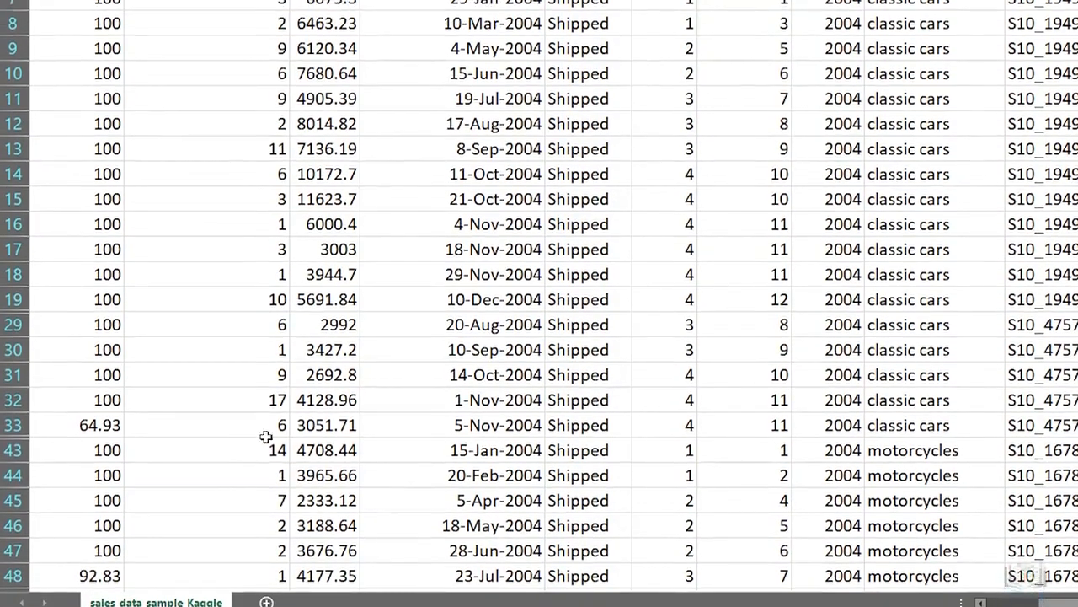
# - Clear the filter from the Orderdate column to bring back the orders of all years
pyautogui.click(319, 348)
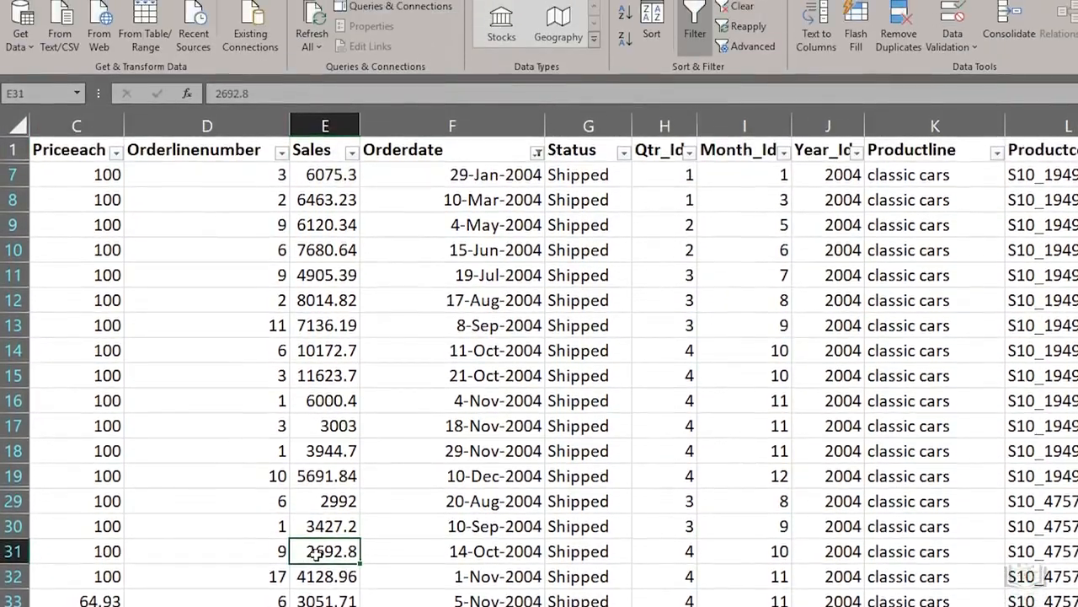
pyautogui.hotkey('ctrl', 'Up')
pyautogui.click(537, 186)
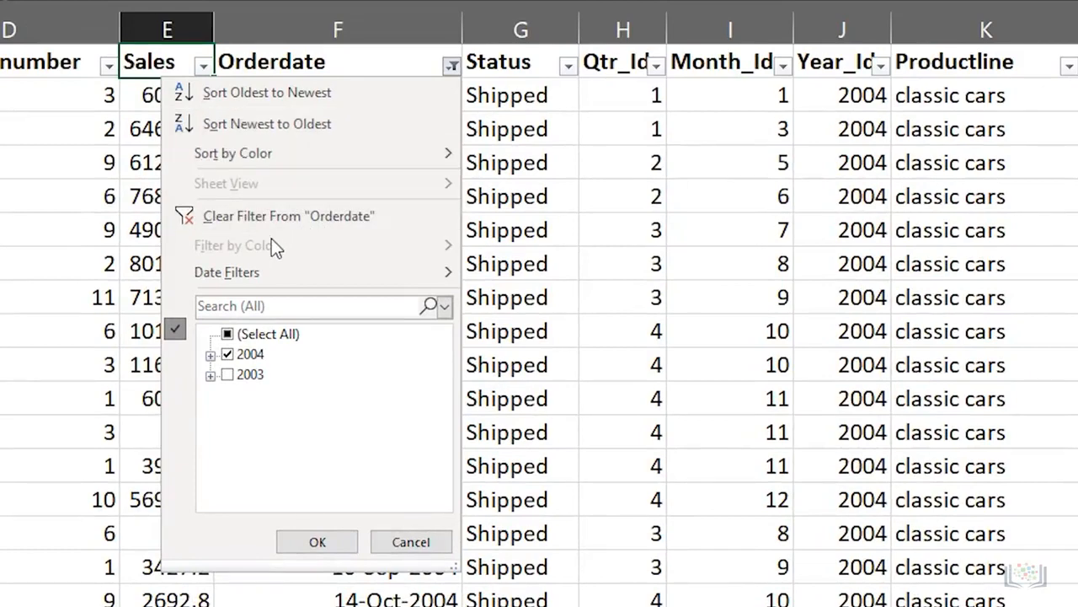
pyautogui.click(228, 335)
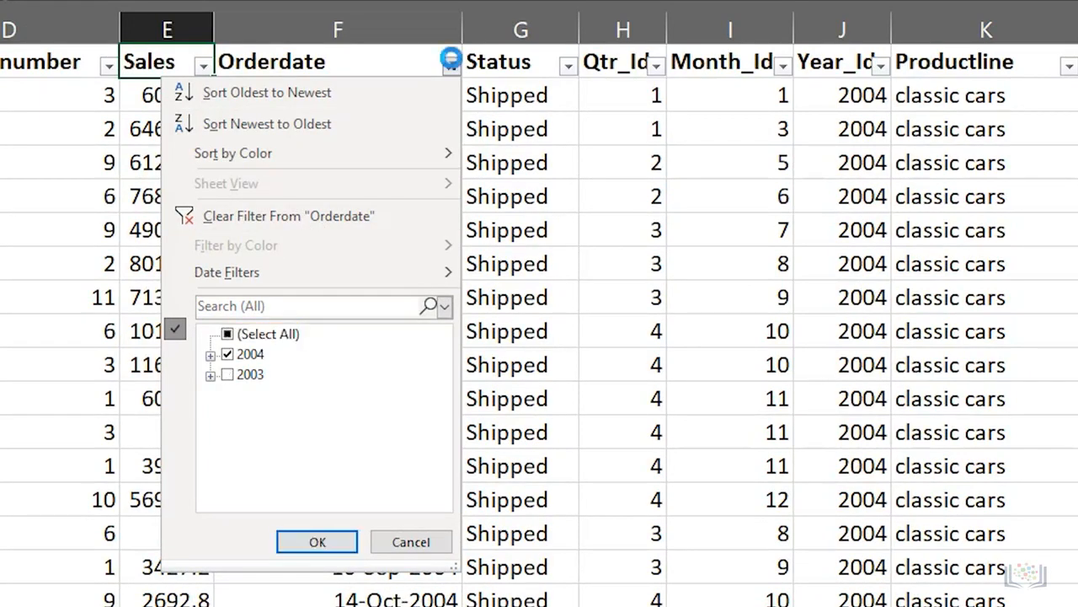
pyautogui.click(279, 218)
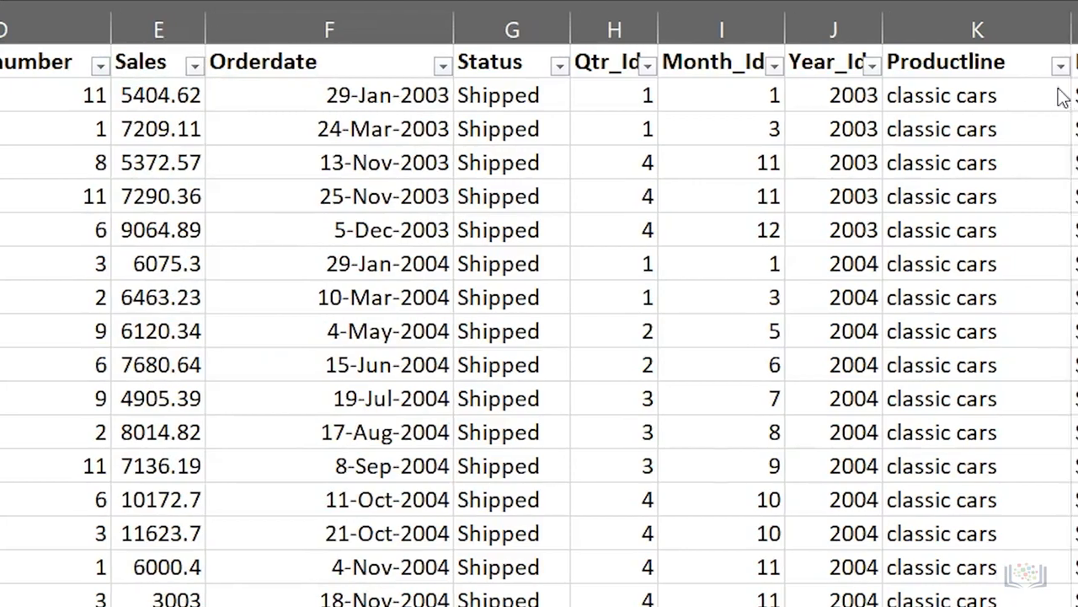
# - Filter the Productline column to classic cars only, and clear that filter again
pyautogui.click(488, 66)
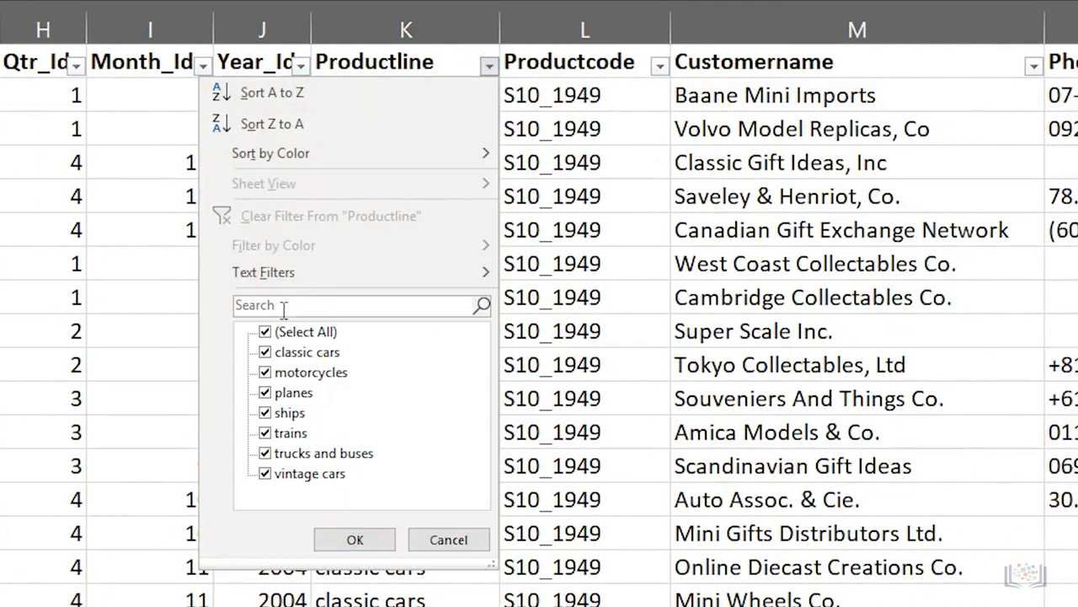
pyautogui.click(265, 331)
pyautogui.click(265, 352)
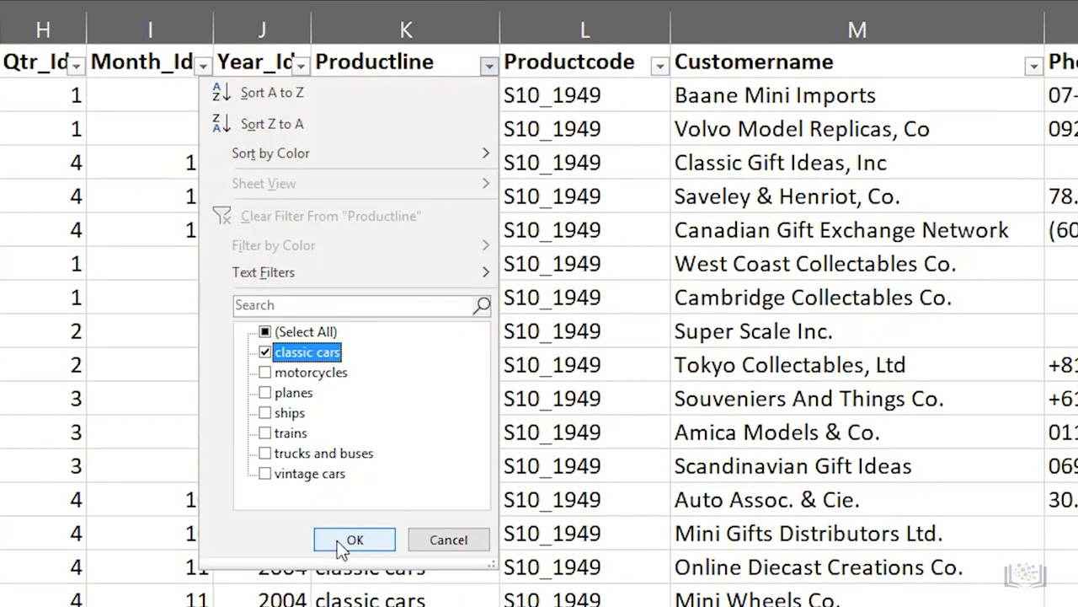
pyautogui.click(340, 541)
pyautogui.click(488, 67)
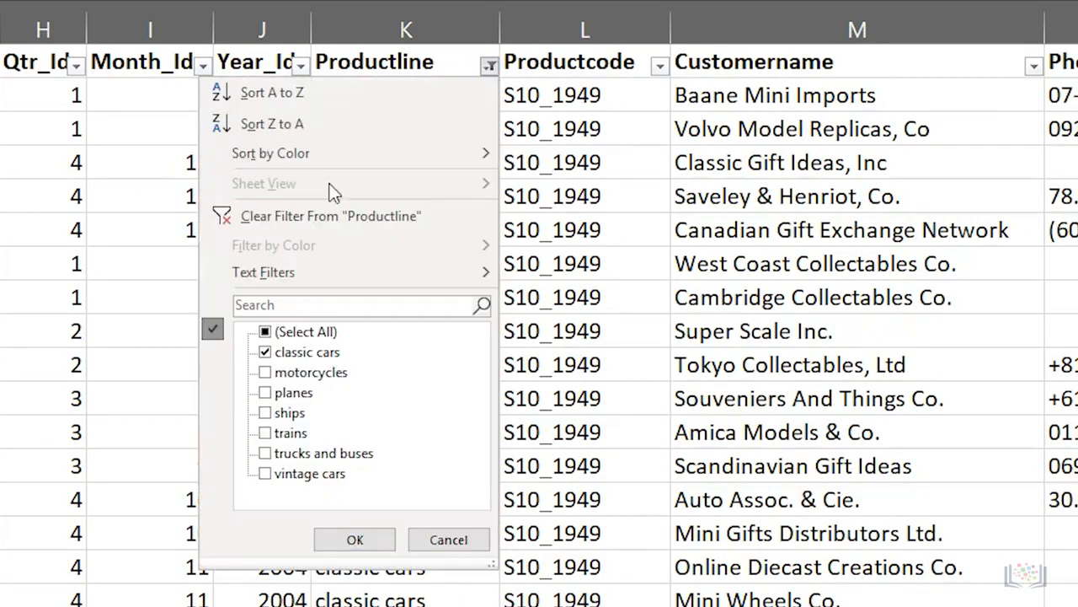
pyautogui.click(304, 211)
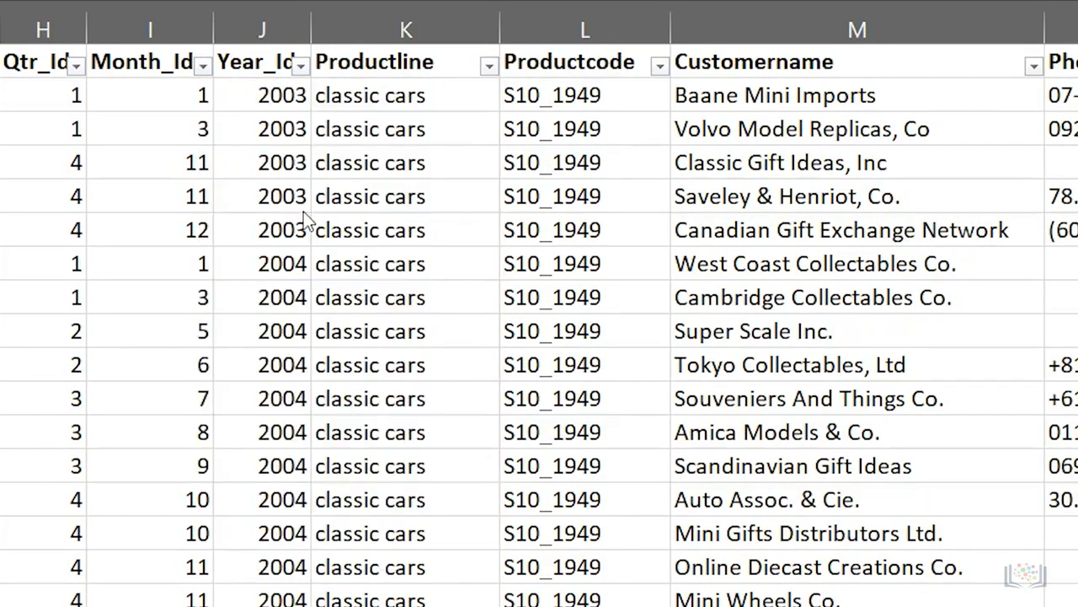
# - Filter the Customername column to Mini Gifts Distributors Ltd. only, and clear that filter again
pyautogui.click(1035, 67)
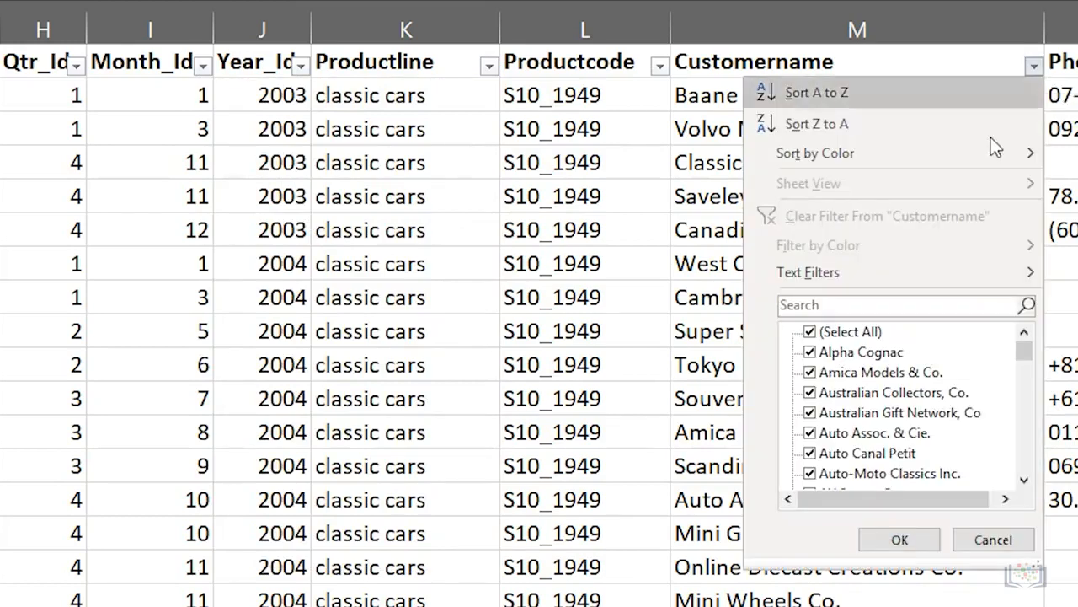
pyautogui.click(810, 333)
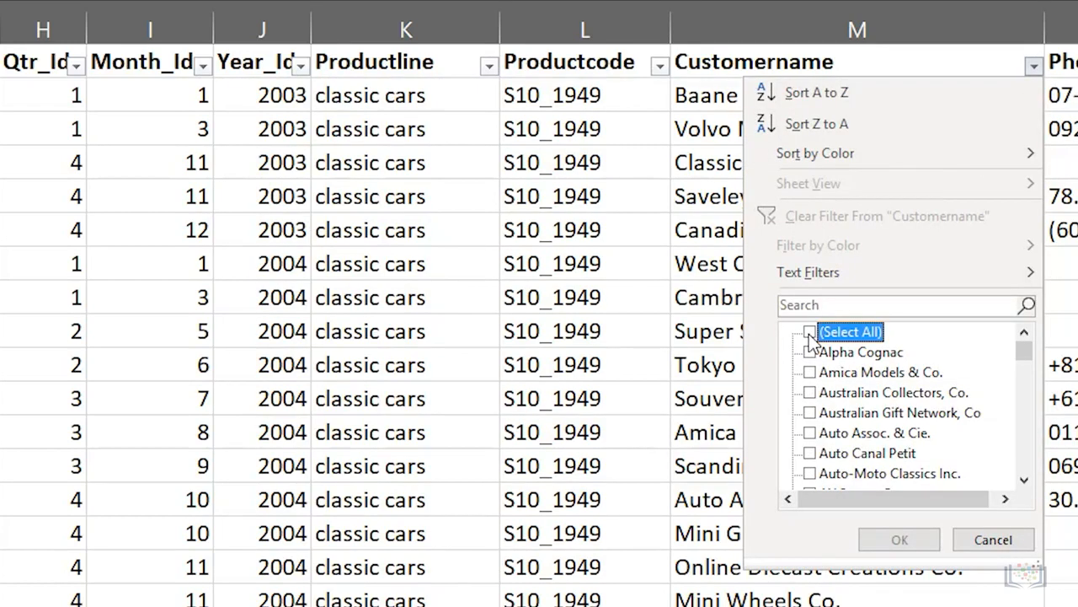
pyautogui.scroll(-10, 1027, 449)
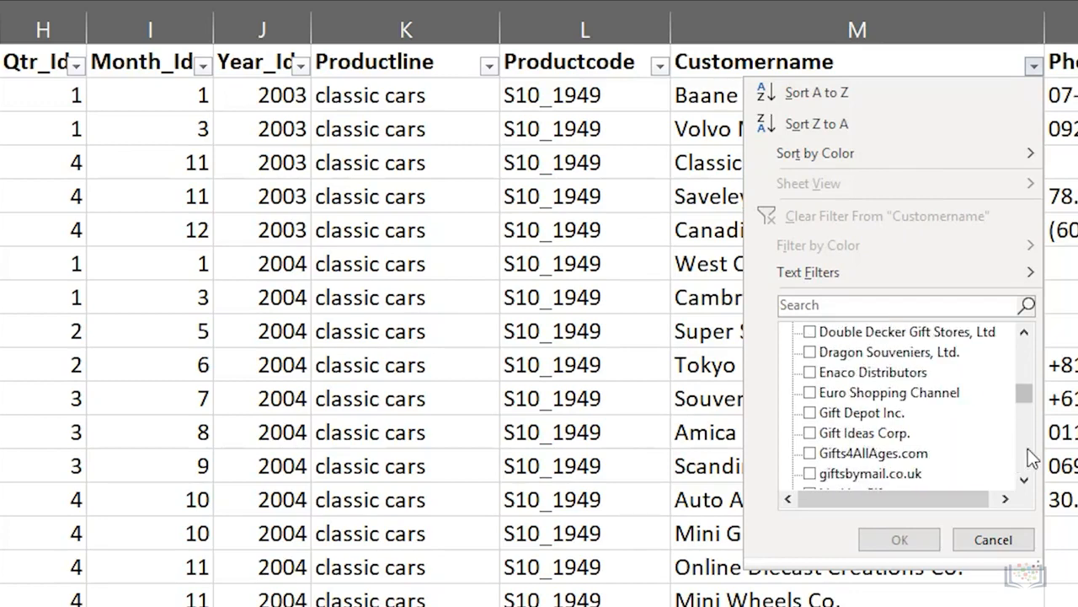
pyautogui.scroll(-2, 1027, 448)
pyautogui.click(810, 371)
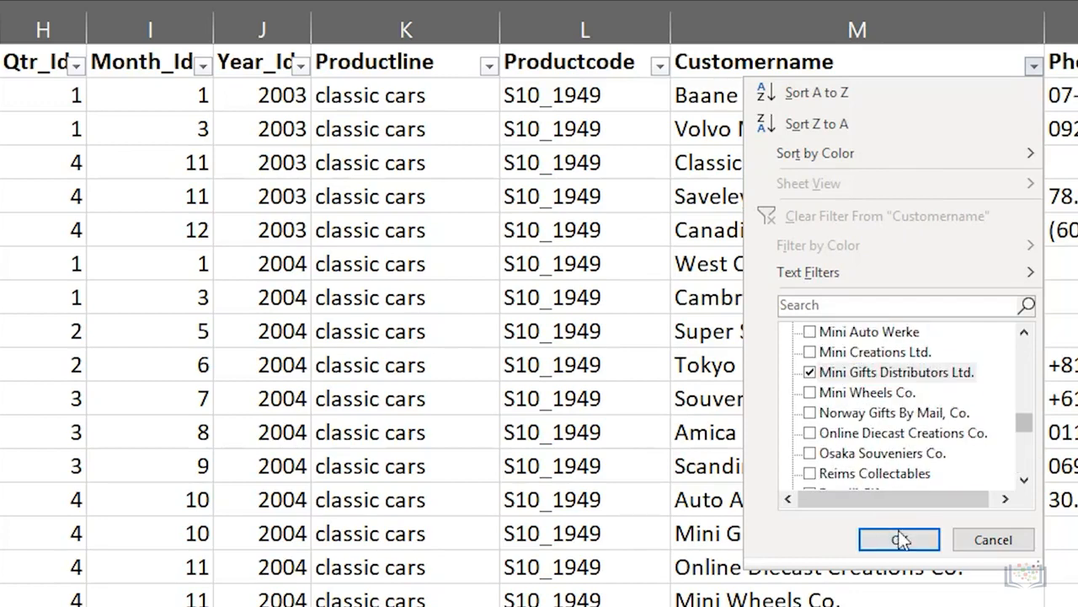
pyautogui.click(899, 539)
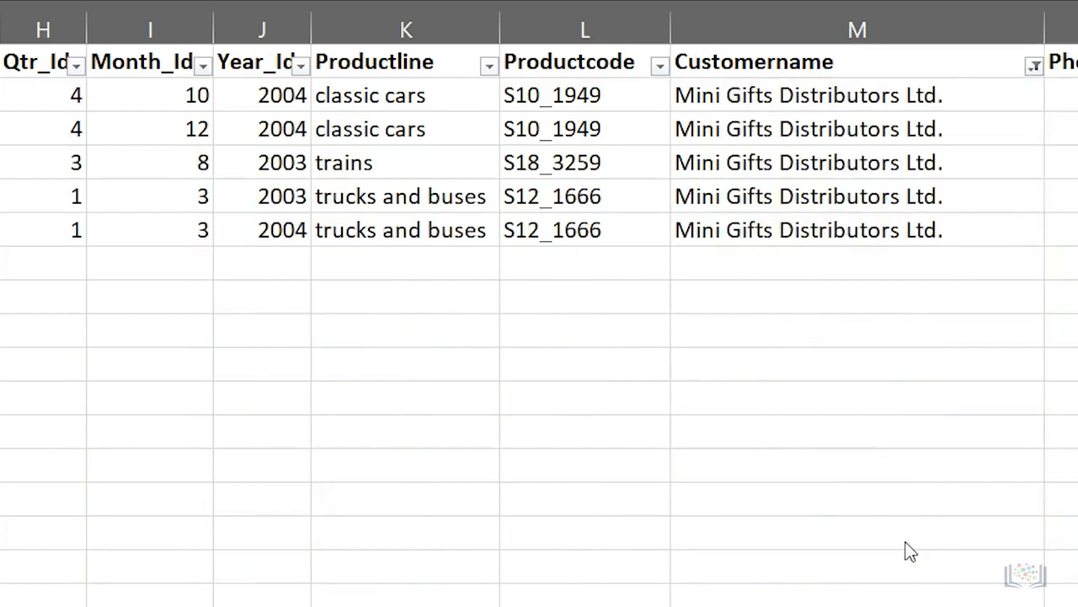
pyautogui.click(1034, 68)
pyautogui.click(858, 212)
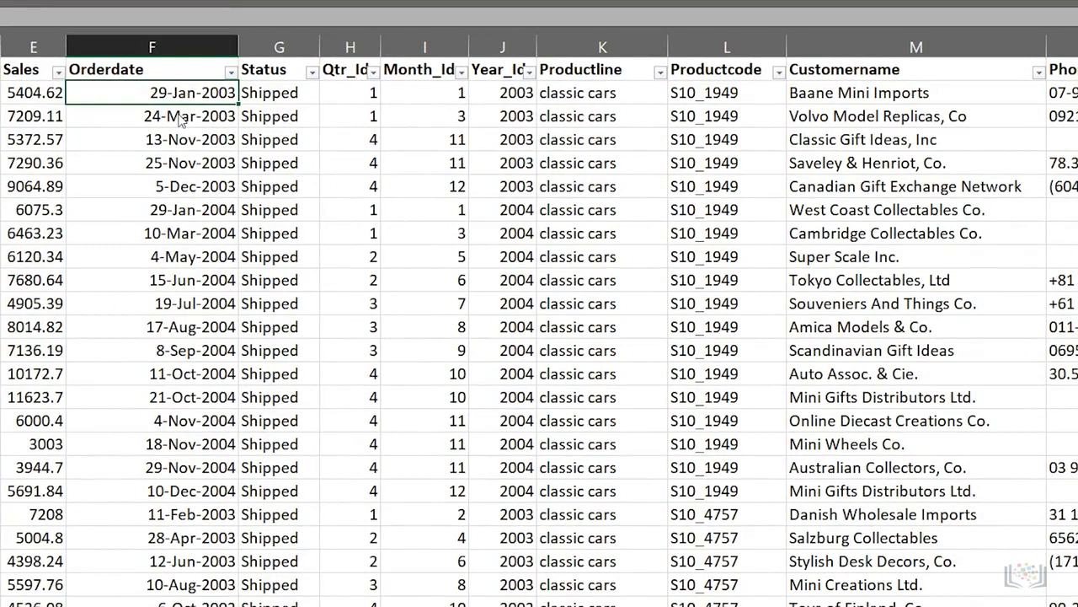
# - Exclude 2003 from the Orderdate column so that only 2004 orders are shown
pyautogui.click(230, 71)
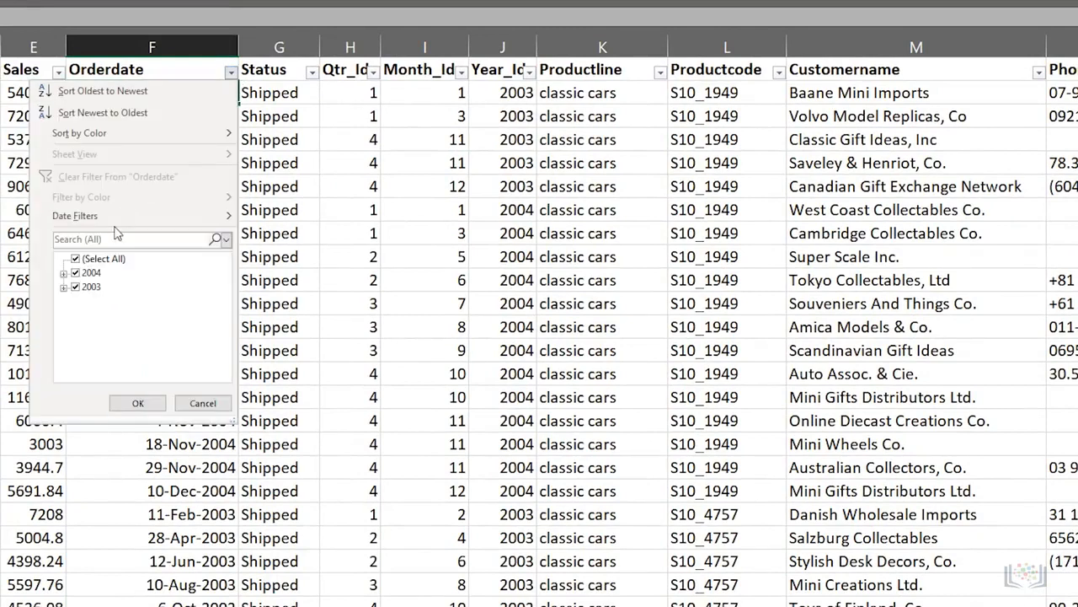
pyautogui.click(75, 287)
pyautogui.click(137, 403)
# - Restrict the Productline column to classic cars, keeping the 2004 date filter
pyautogui.click(659, 73)
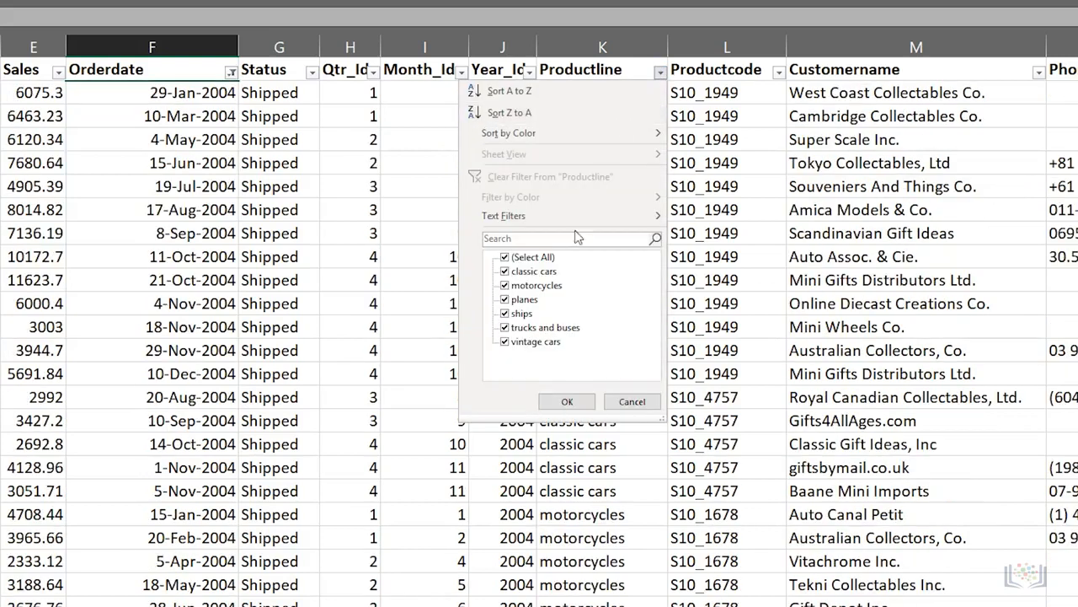
pyautogui.click(505, 257)
pyautogui.click(505, 271)
pyautogui.click(567, 401)
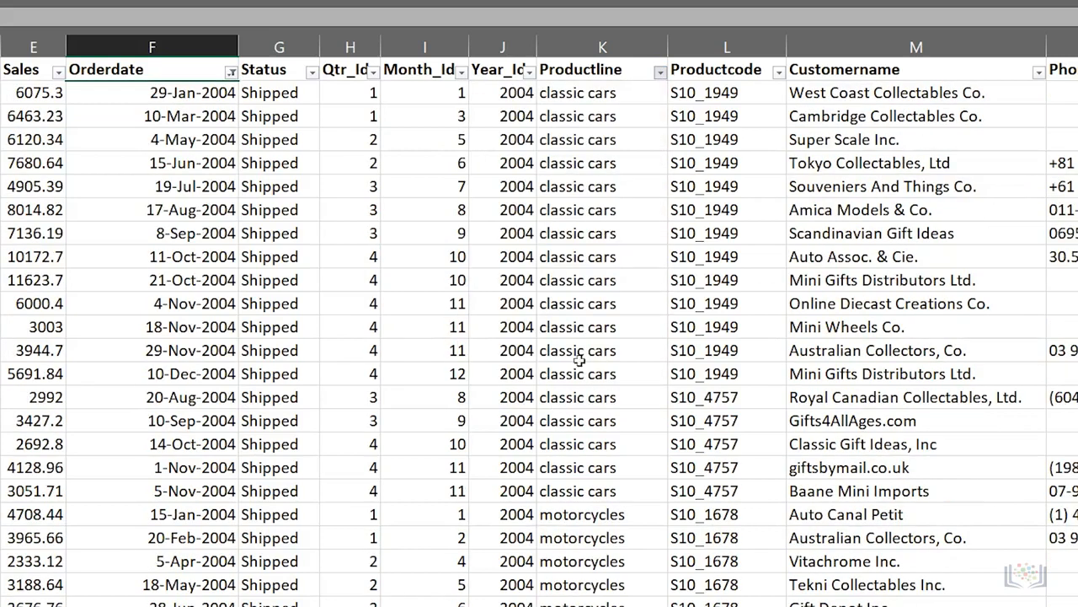
# - Narrow the filtered rows to the customer Mini Gifts Distributors Ltd. in the Customername column
pyautogui.click(1038, 73)
pyautogui.click(884, 256)
pyautogui.scroll(-3, 1036, 341)
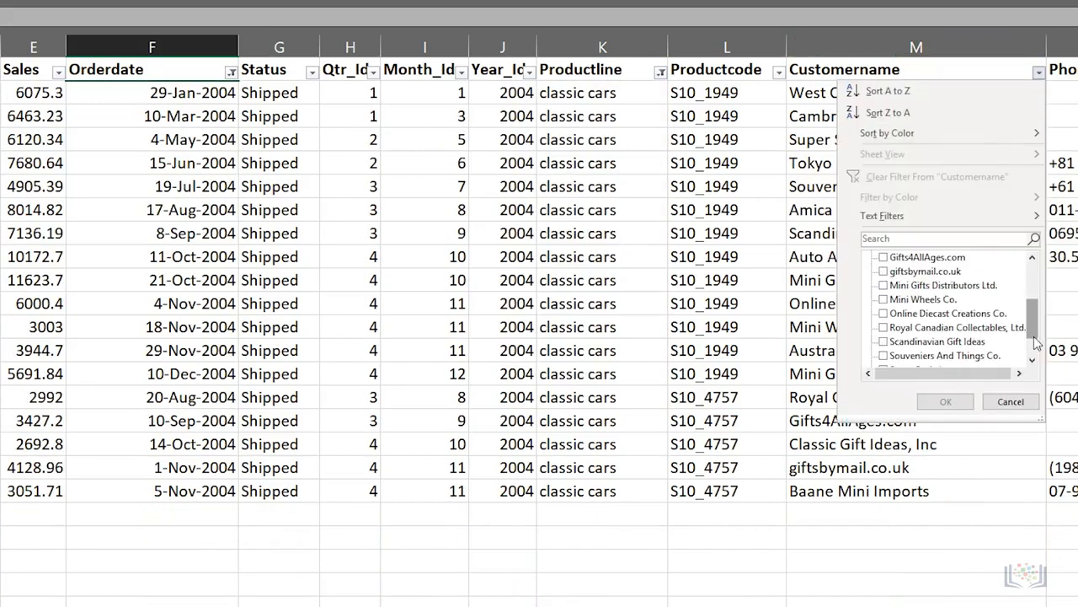
pyautogui.click(884, 285)
pyautogui.click(942, 402)
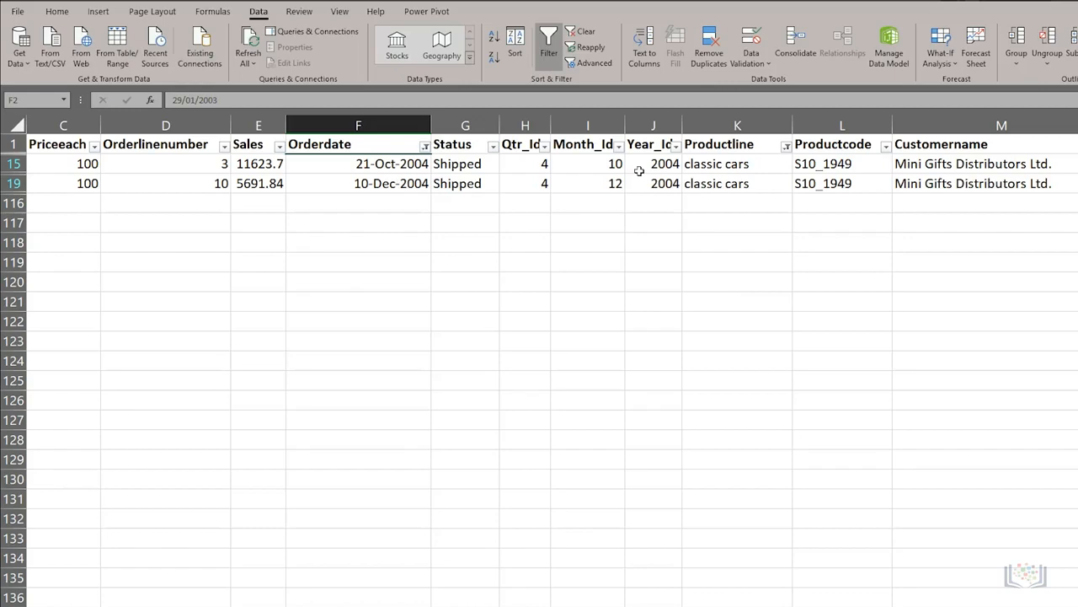
# - Clear all filters from the table, and filter the Sales column to values greater than 2000
pyautogui.click(582, 32)
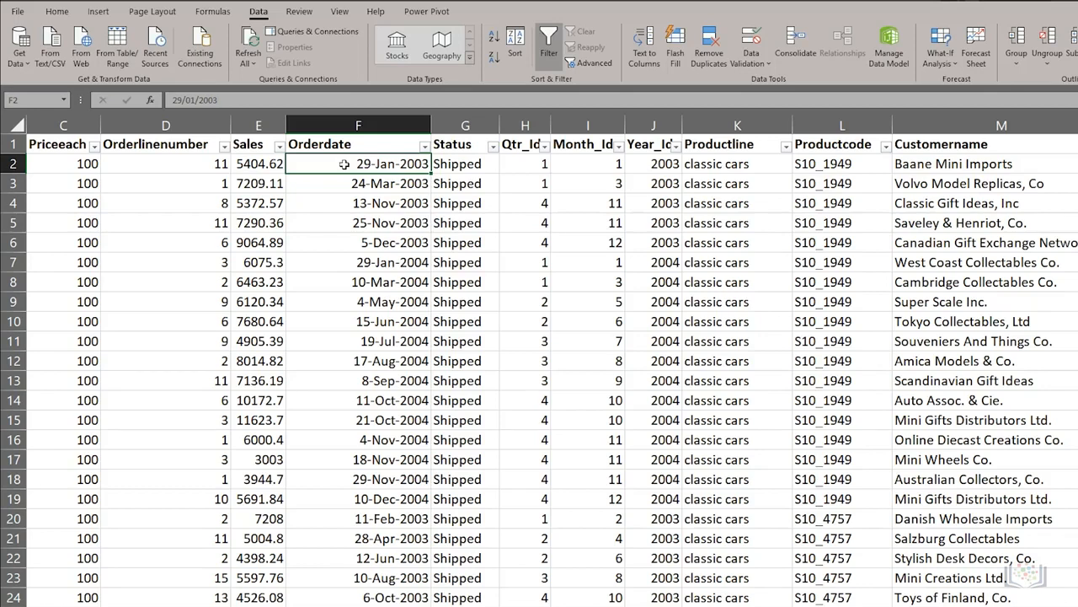
pyautogui.click(280, 147)
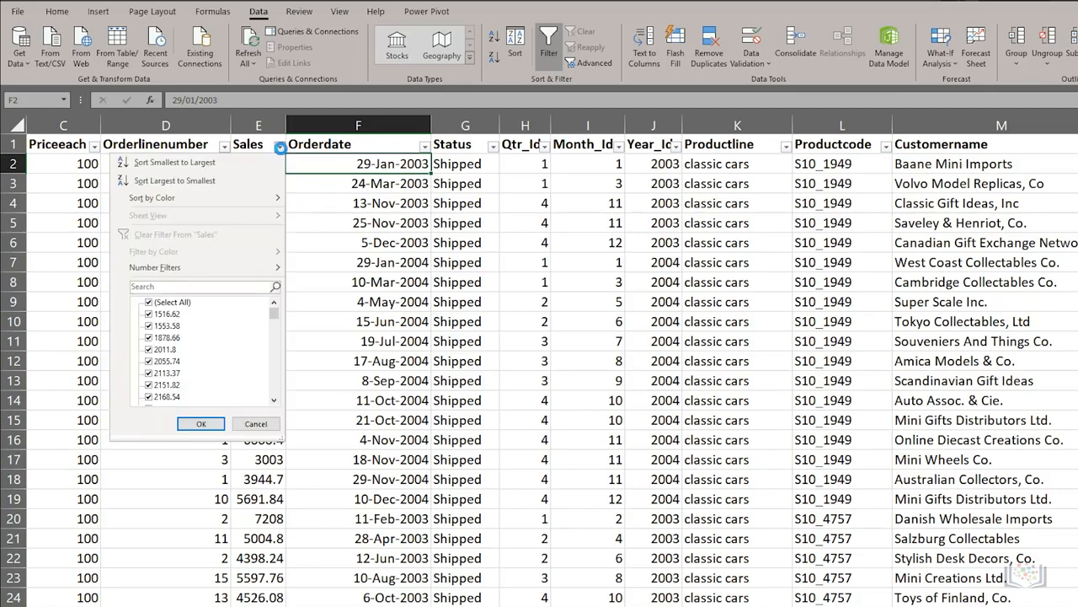
pyautogui.moveTo(168, 268)
pyautogui.click(331, 310)
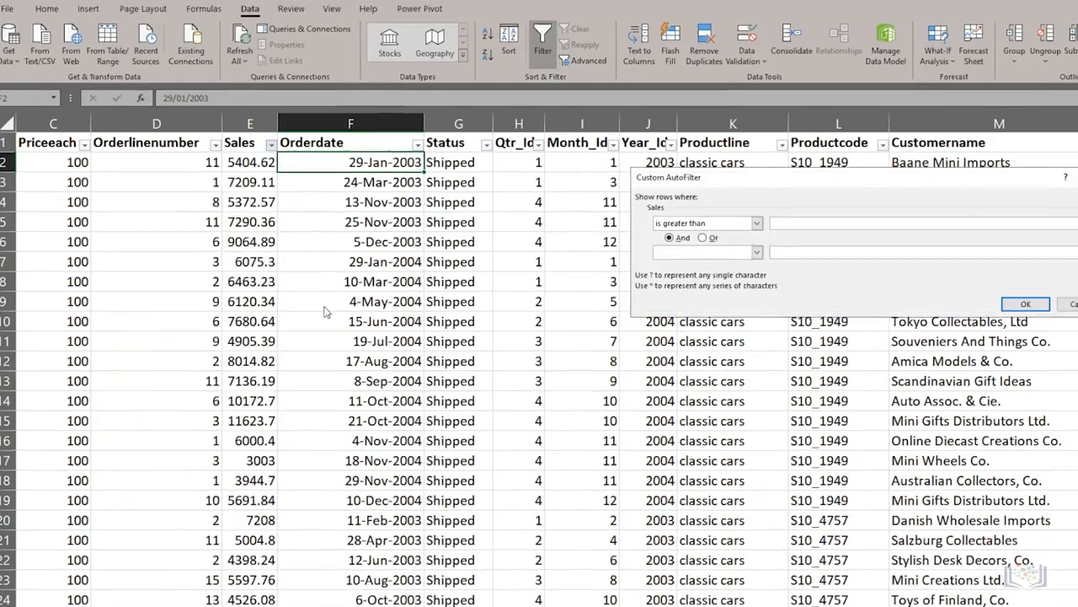
pyautogui.write('2000')
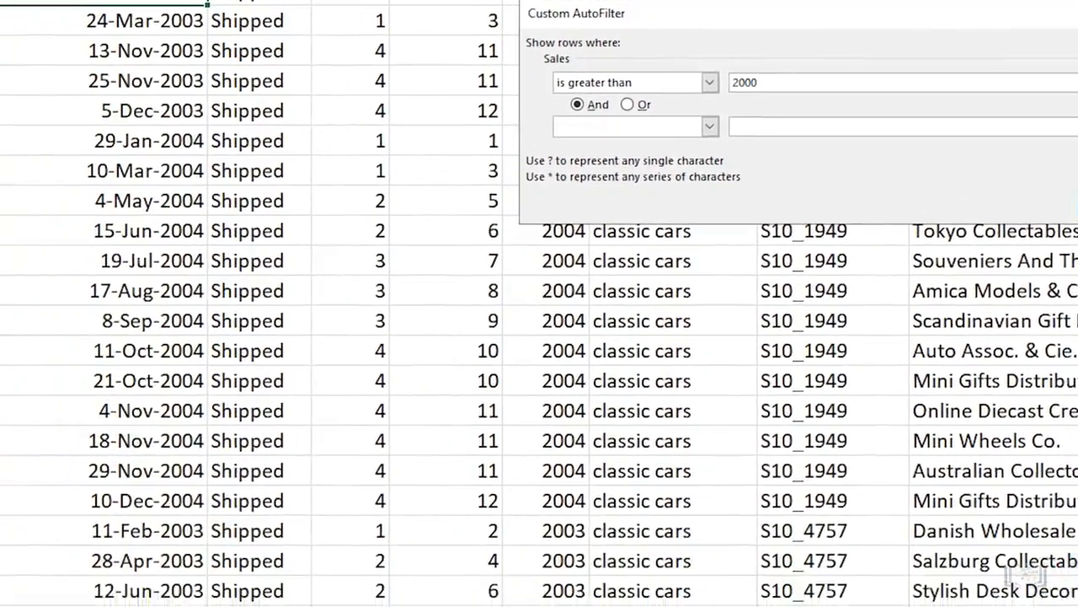
pyautogui.click(853, 288)
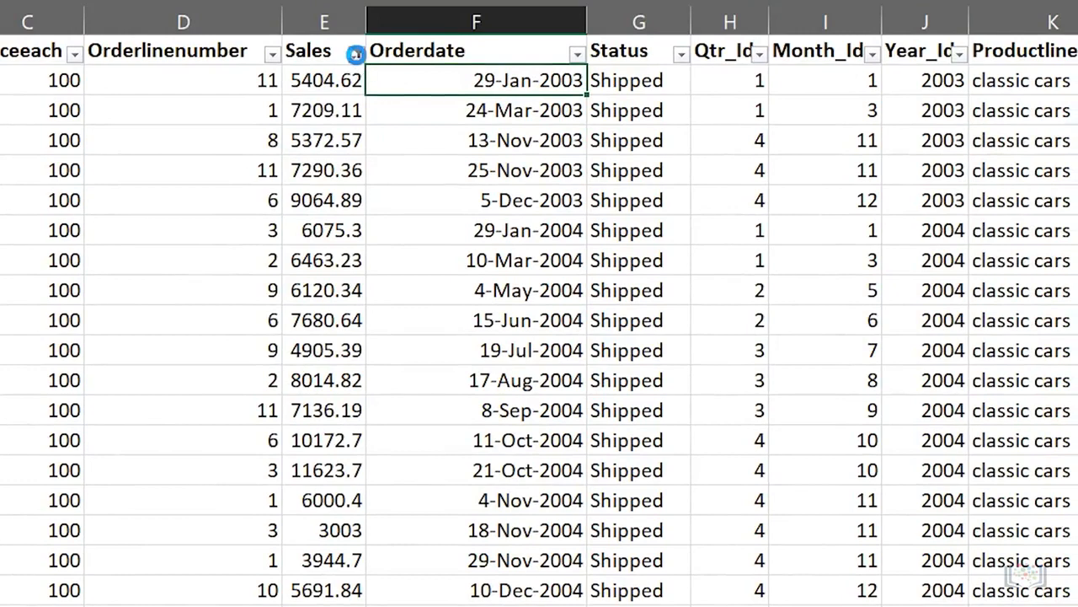
# - Clear the greater-than filter from the Sales column and filter it to values less than 2000
pyautogui.click(357, 53)
pyautogui.click(207, 189)
pyautogui.click(358, 56)
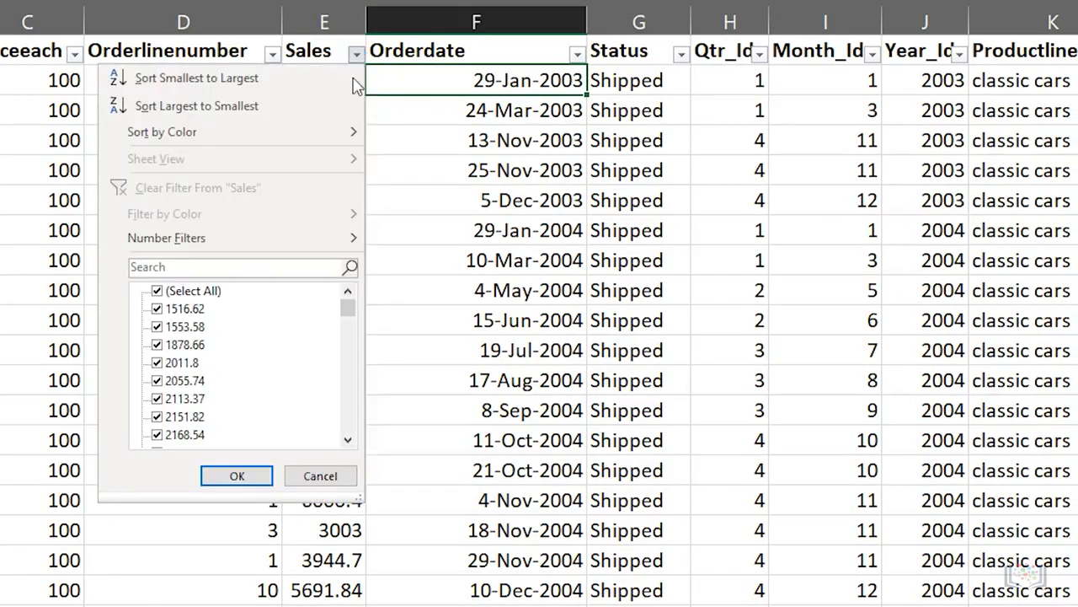
pyautogui.moveTo(344, 234)
pyautogui.click(404, 354)
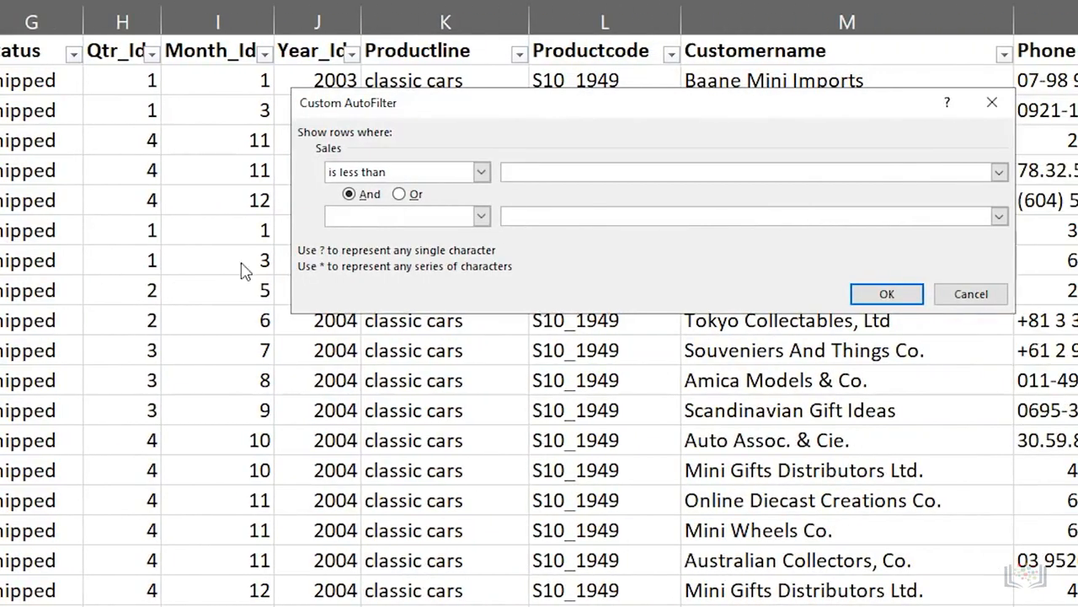
pyautogui.write('2000')
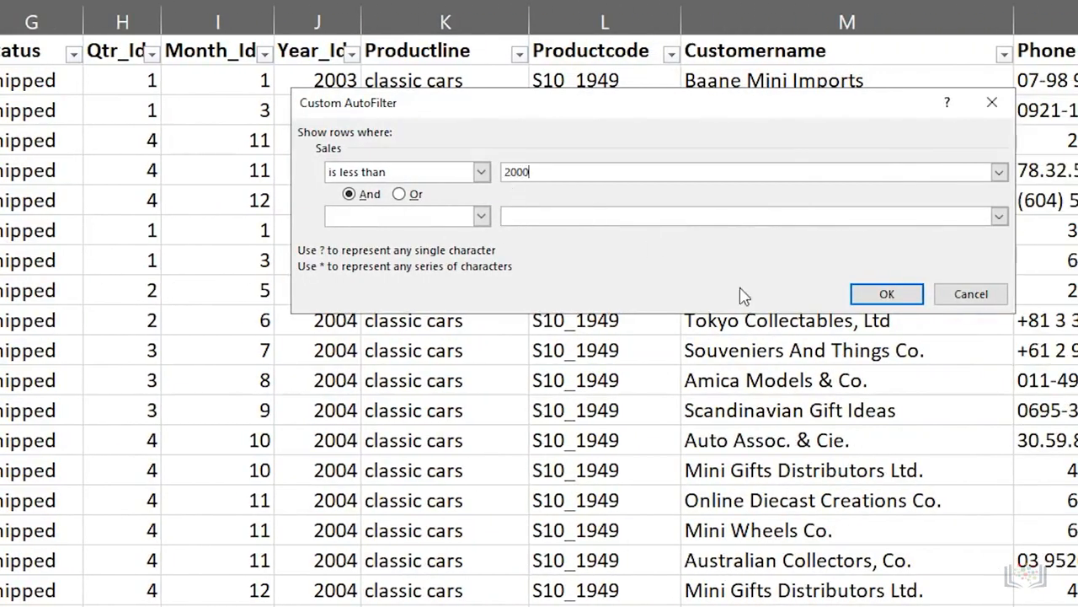
pyautogui.click(885, 292)
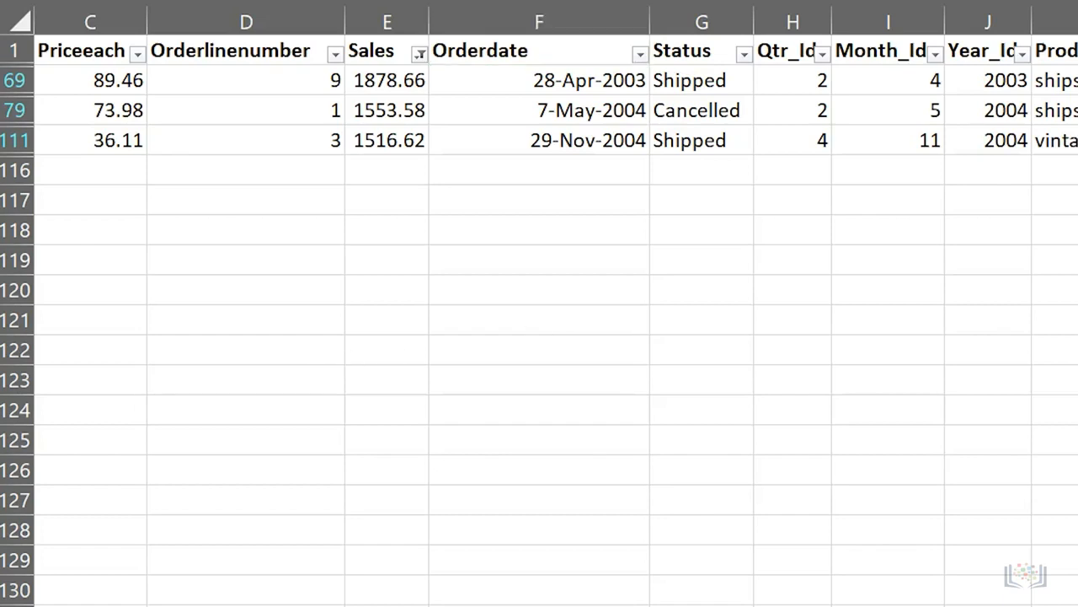
# - Select filtered row 79, and clear the Sales filter to bring back all rows
pyautogui.click(22, 84)
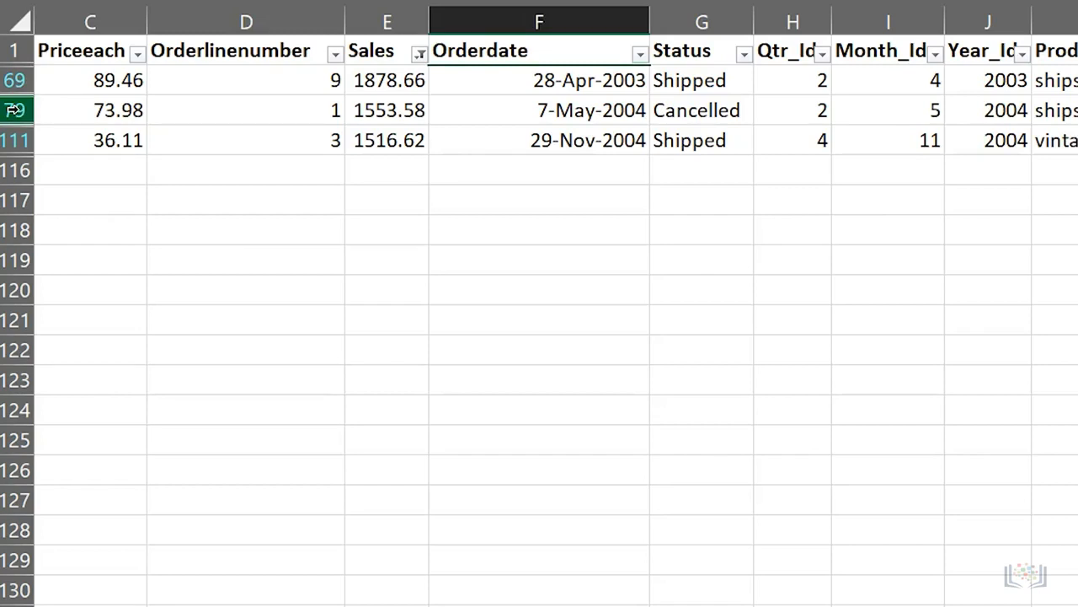
pyautogui.click(15, 109)
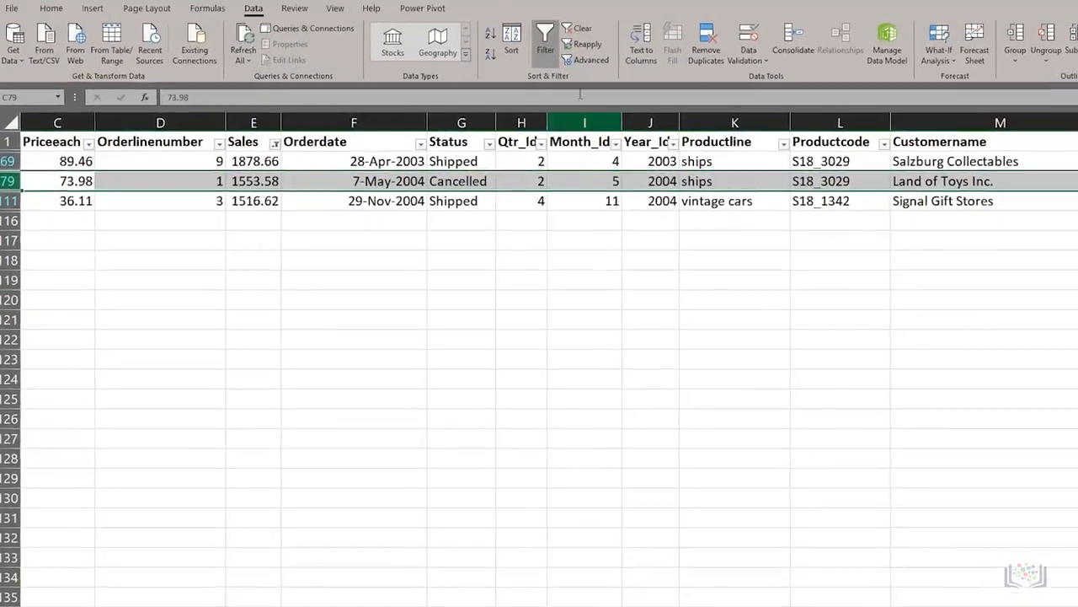
pyautogui.click(576, 31)
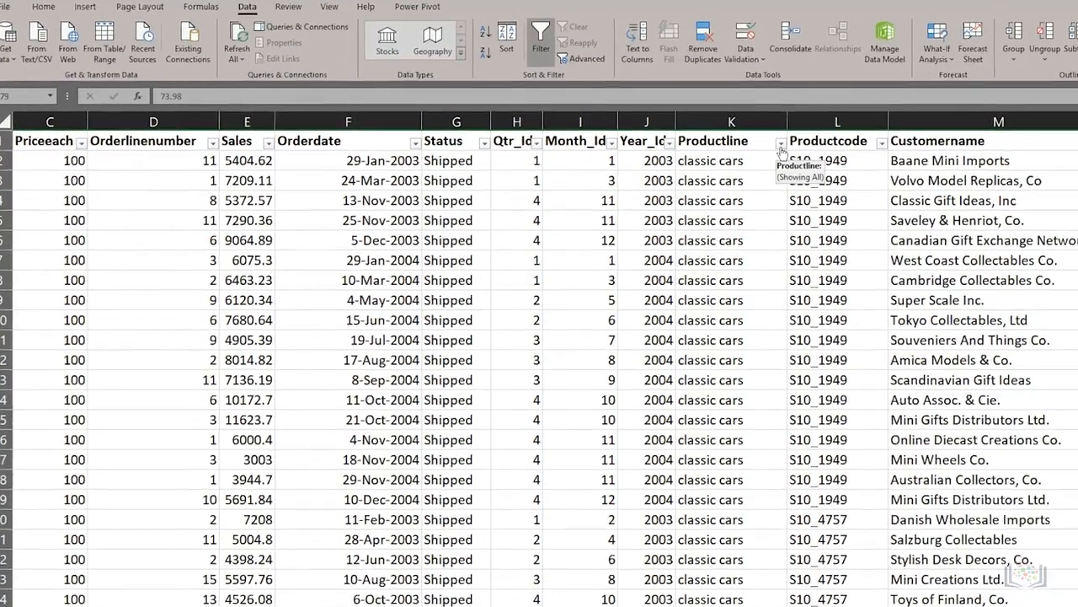
# - Examine the text filter options offered for the Productline column, without applying a filter
pyautogui.click(781, 144)
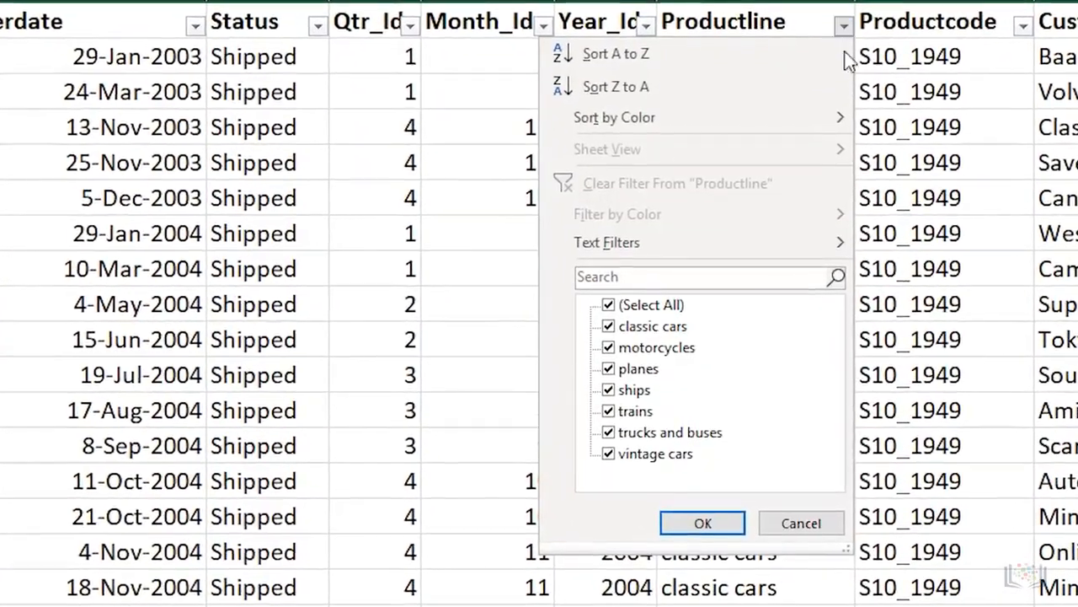
pyautogui.moveTo(758, 251)
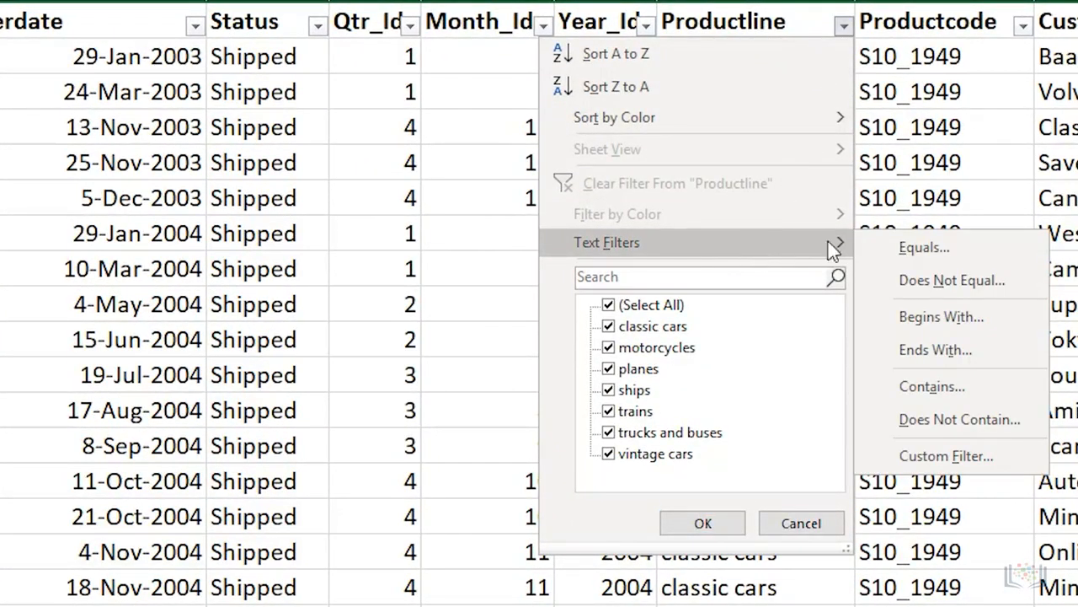
pyautogui.click(802, 522)
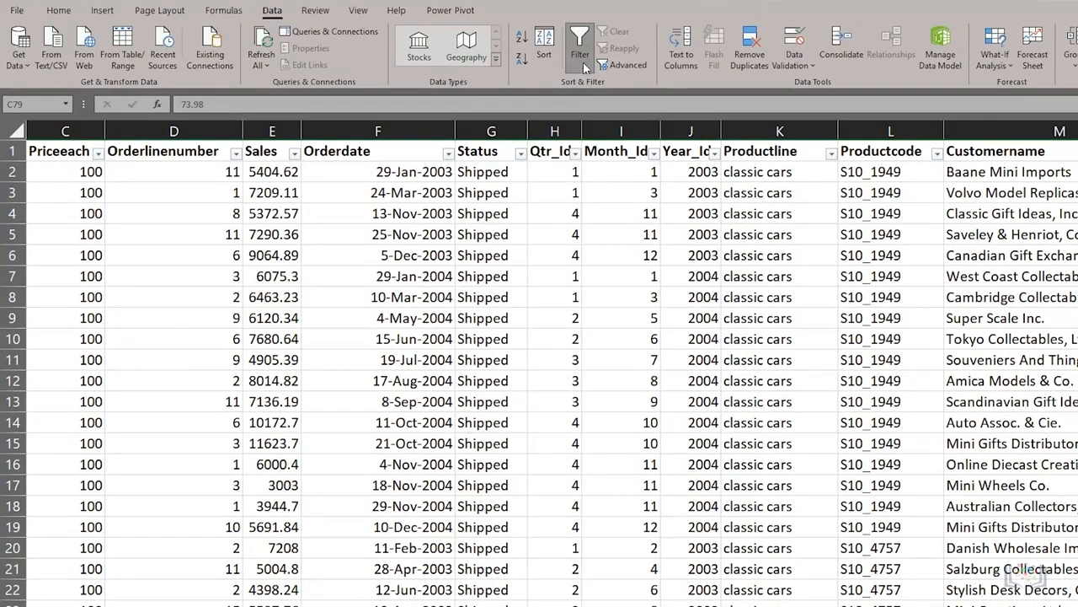
# - Turn off filtering for the table, and sort it by Customername from A to Z and again from Z to A
pyautogui.click(579, 55)
pyautogui.click(973, 198)
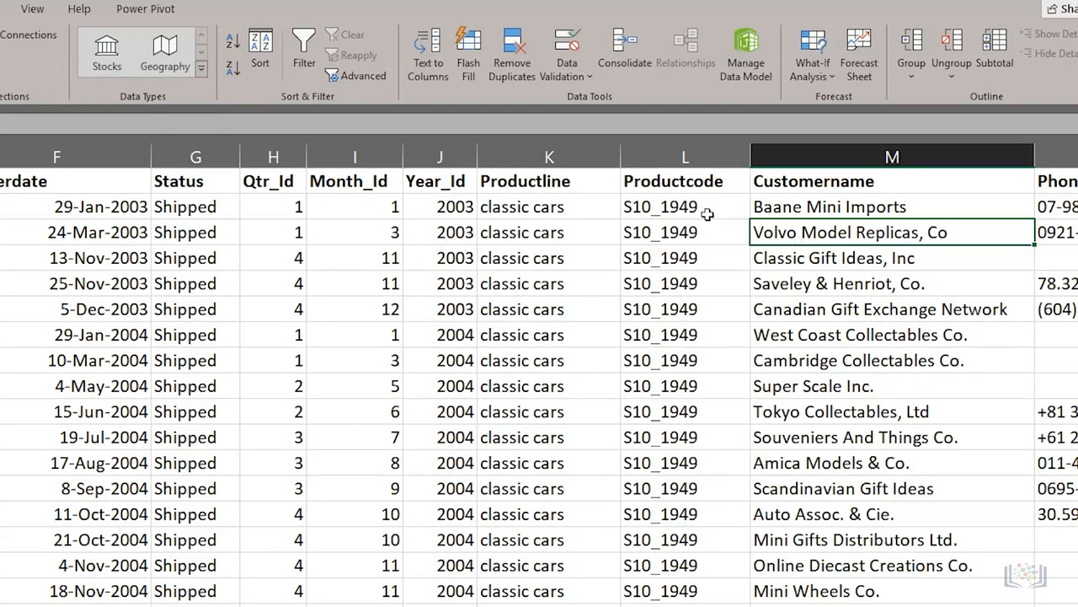
pyautogui.click(234, 42)
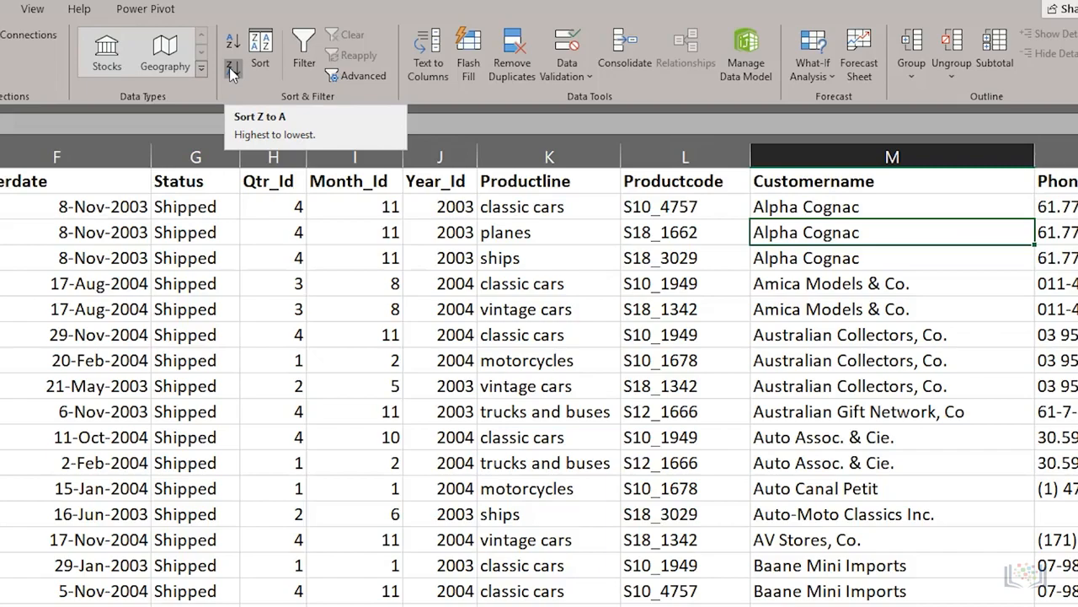
pyautogui.click(232, 71)
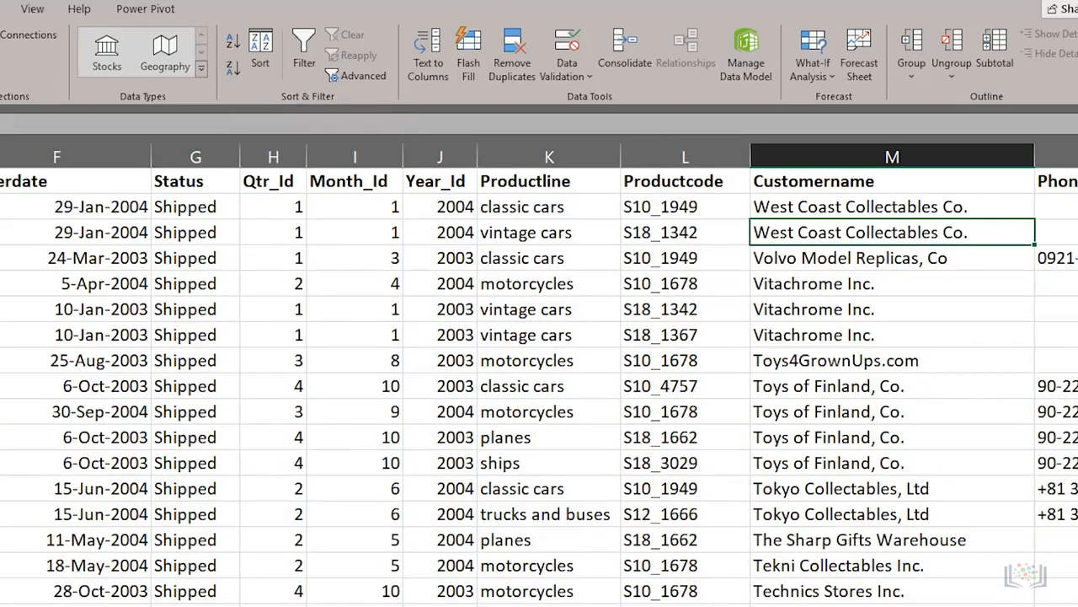
# - Sort the table by Sales from smallest to largest, and again from largest to smallest
pyautogui.click(25, 256)
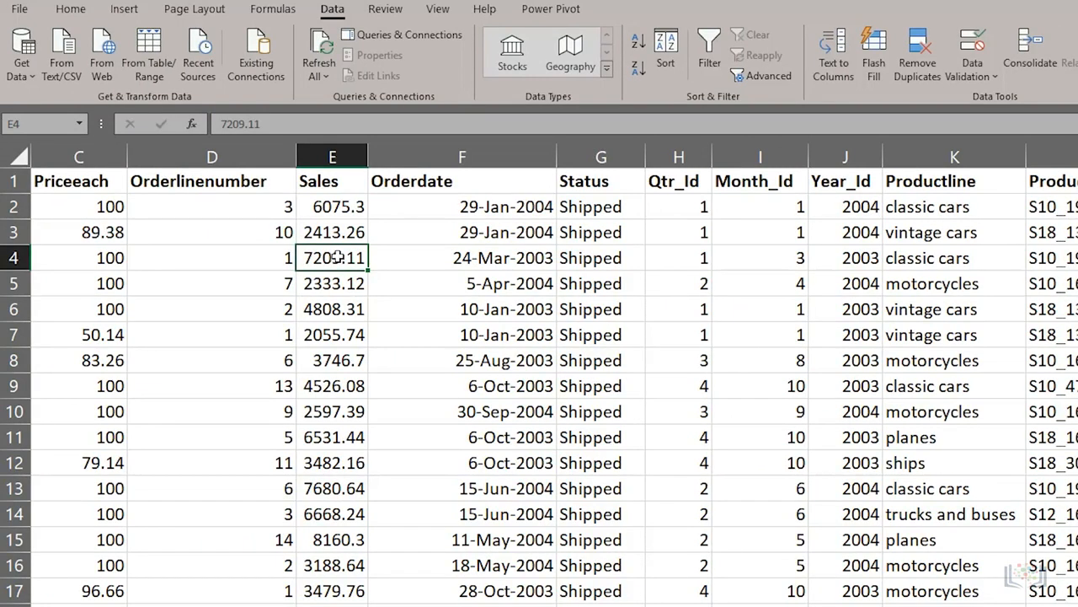
pyautogui.click(638, 44)
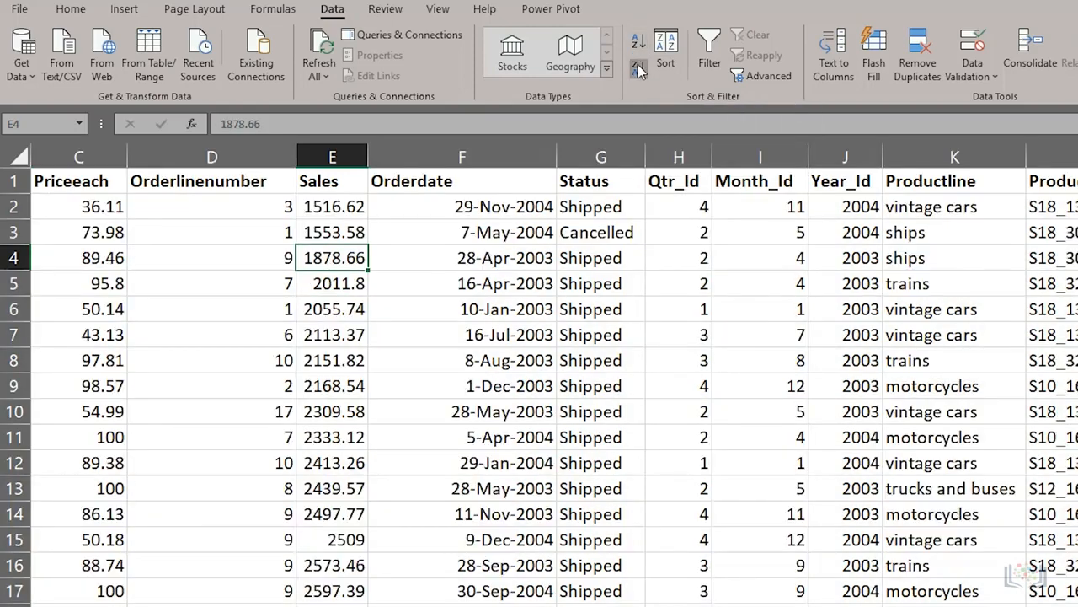
pyautogui.click(639, 67)
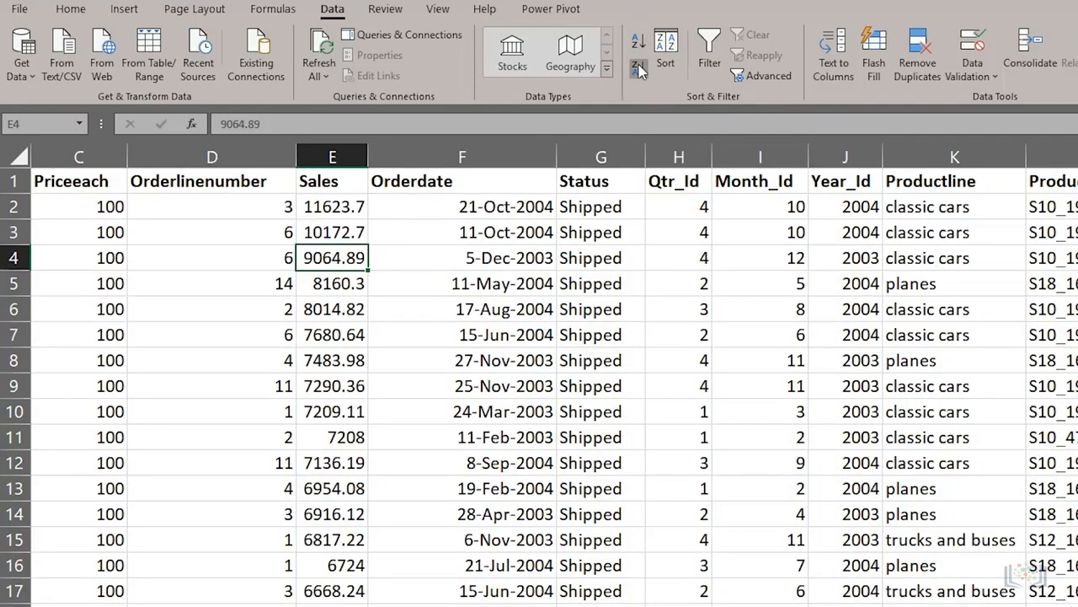
# - Sort the table by Orderdate from oldest to newest, and again from newest to oldest
pyautogui.click(483, 259)
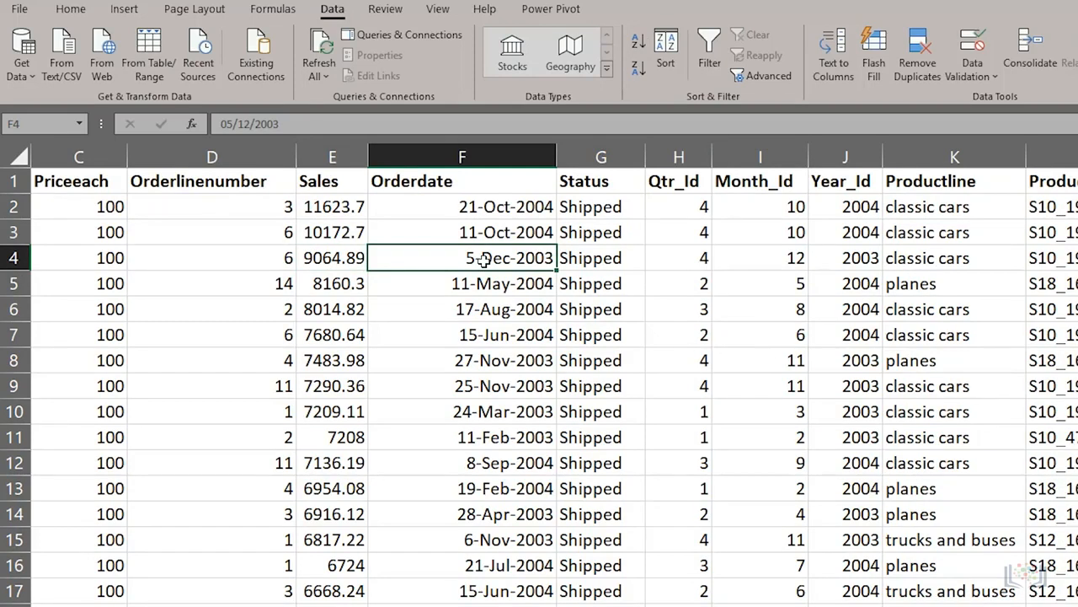
pyautogui.click(640, 40)
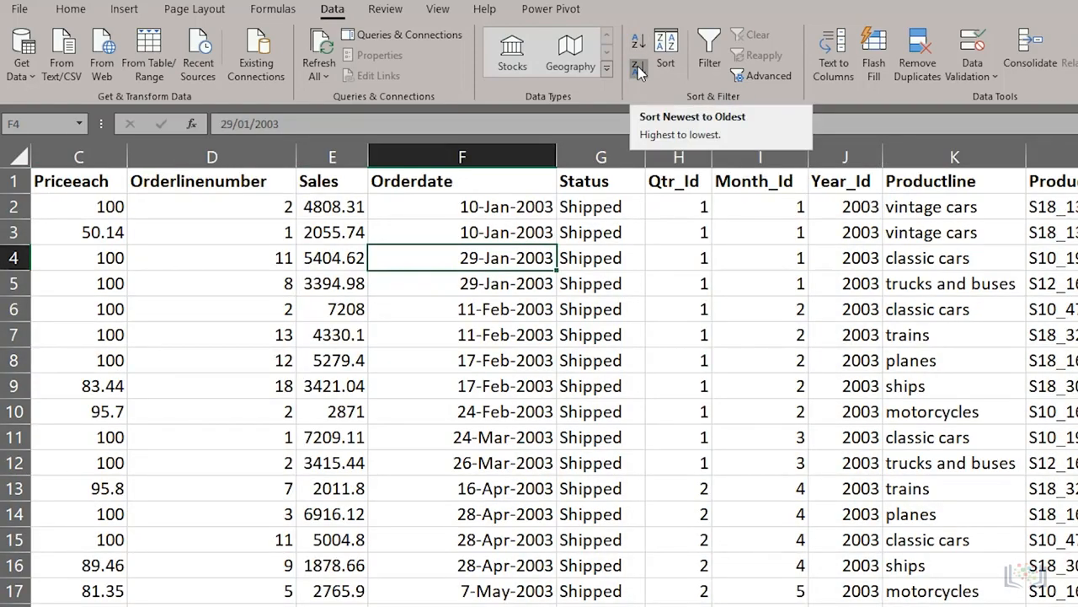
pyautogui.click(639, 67)
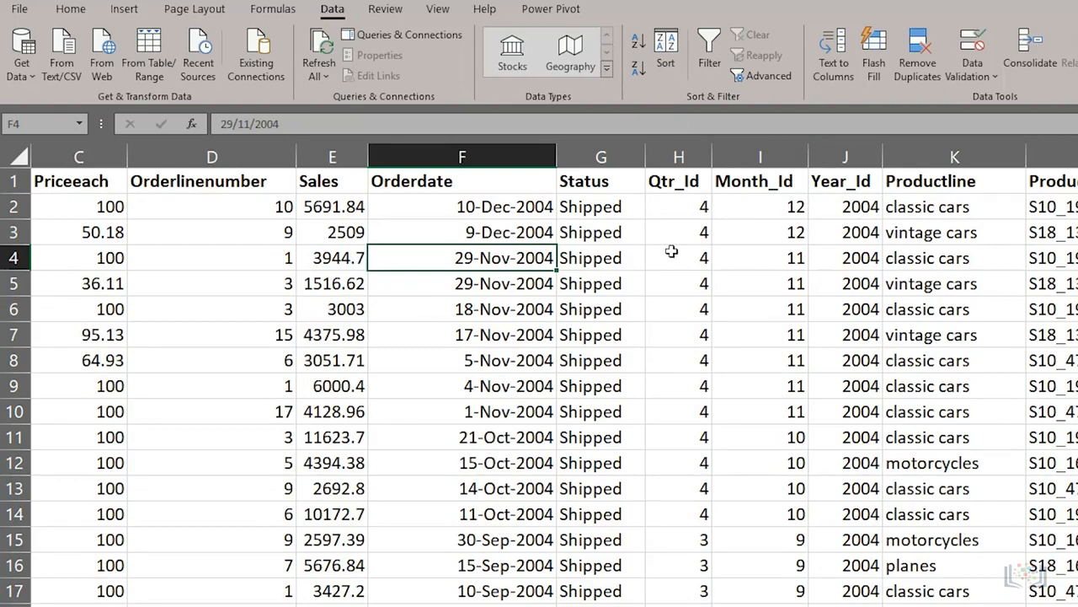
# - Start a custom sort with Orderdate as the first level, on cell values, ordered oldest to newest
pyautogui.click(668, 61)
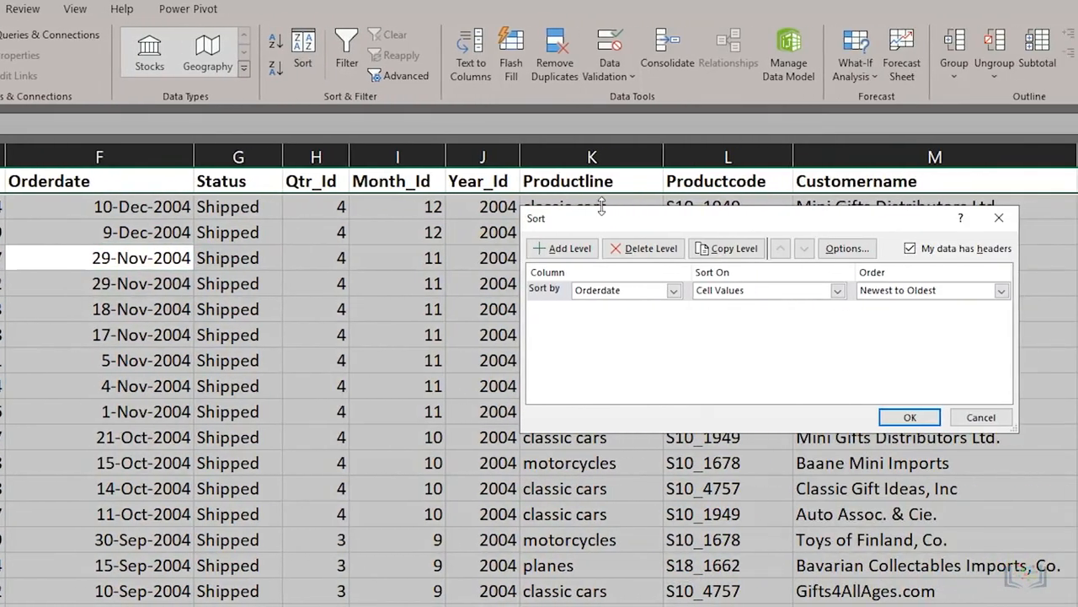
pyautogui.moveTo(603, 218); pyautogui.dragTo(396, 228)
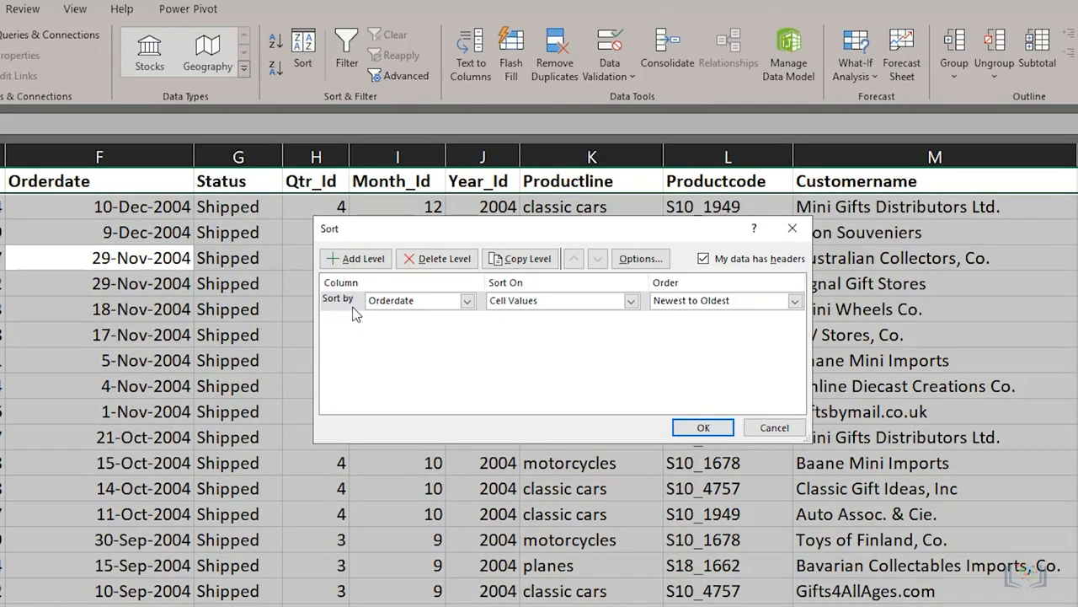
pyautogui.click(467, 301)
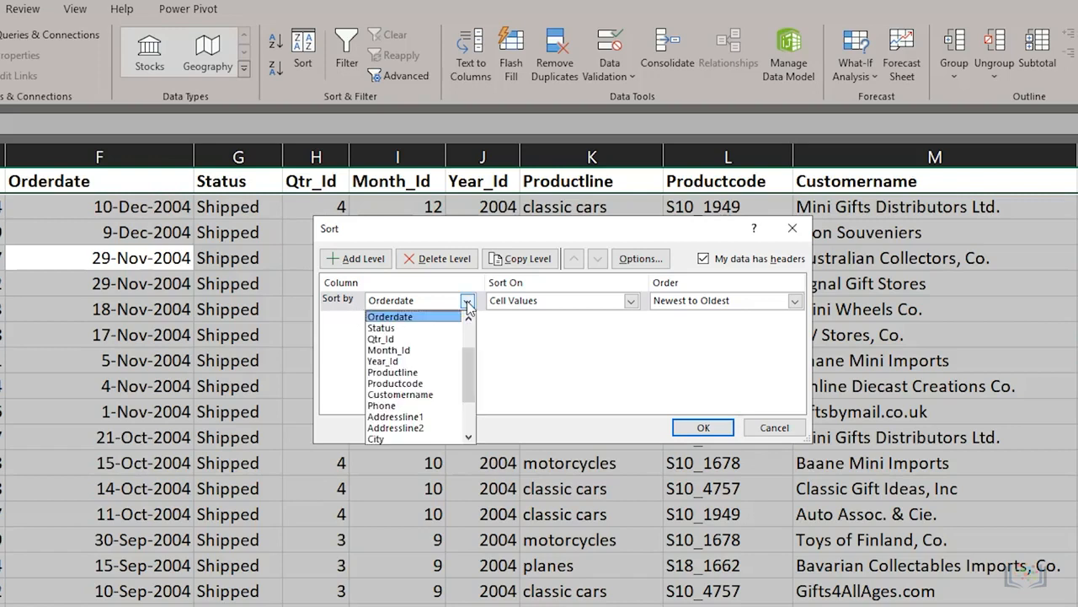
pyautogui.click(426, 317)
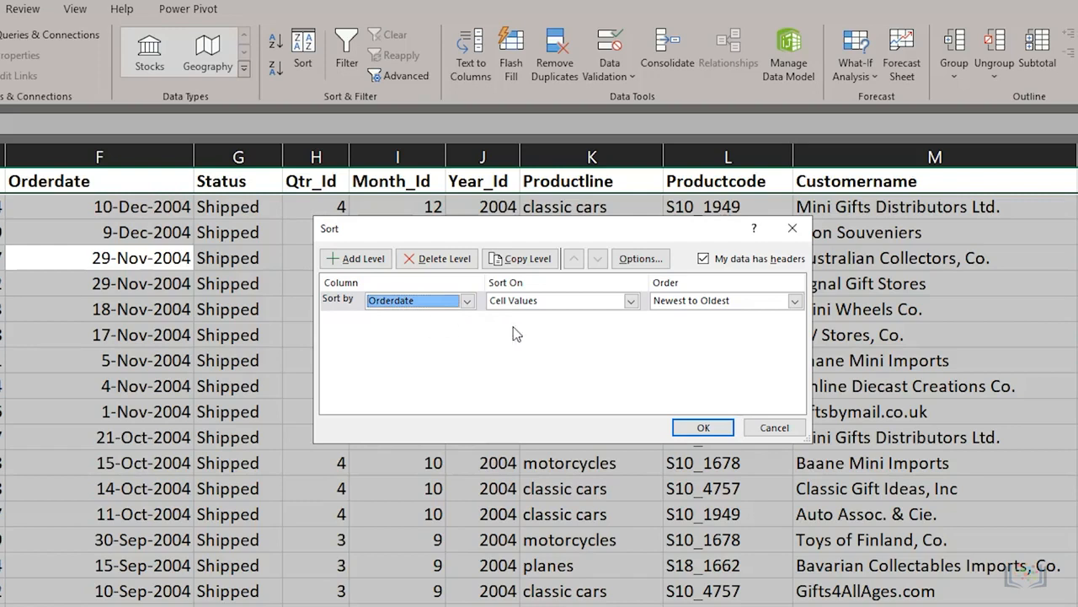
pyautogui.click(669, 303)
pyautogui.click(671, 316)
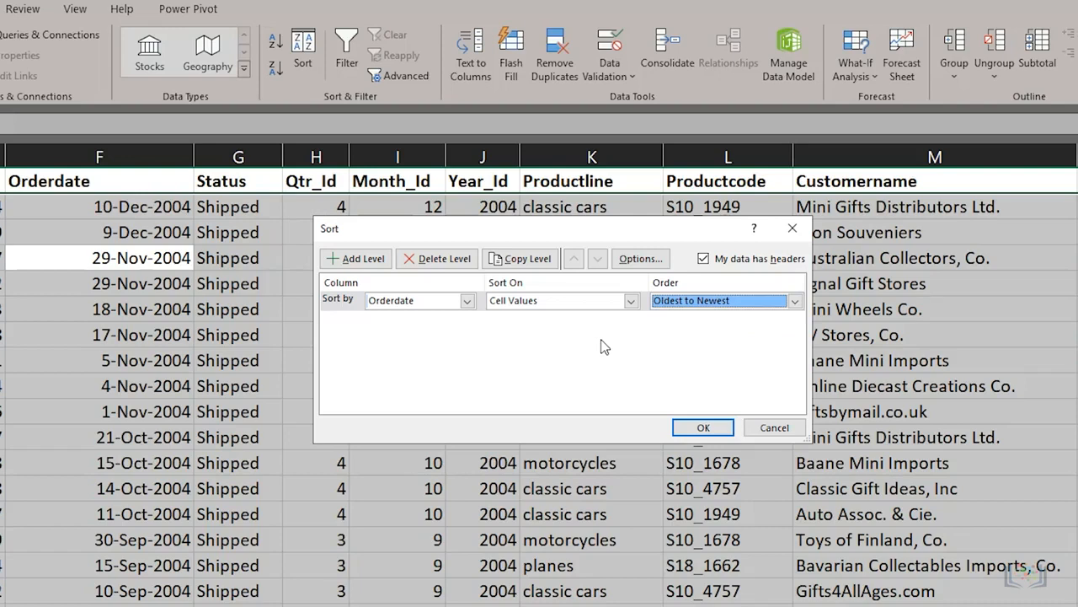
# - Add a second sort level by Sales on cell values, ordered largest to smallest
pyautogui.click(361, 259)
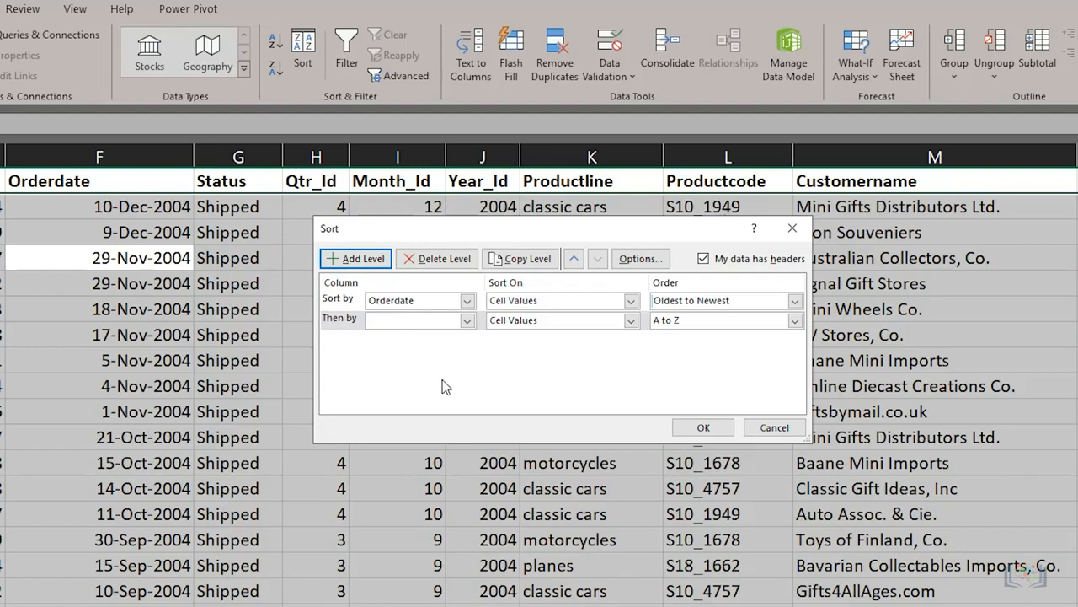
pyautogui.click(466, 321)
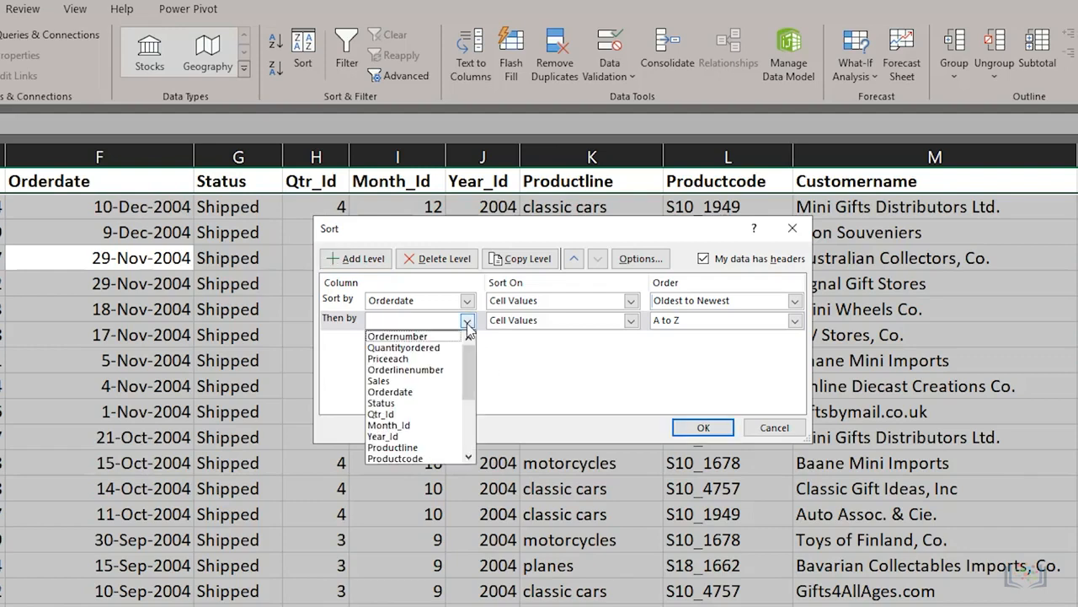
pyautogui.click(393, 380)
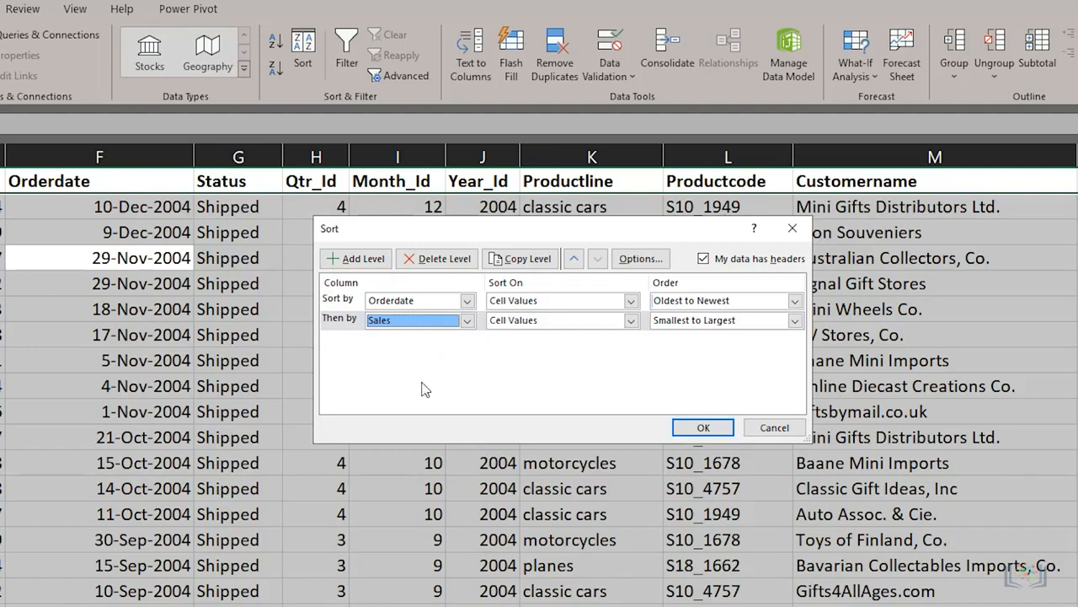
pyautogui.click(679, 321)
pyautogui.click(686, 348)
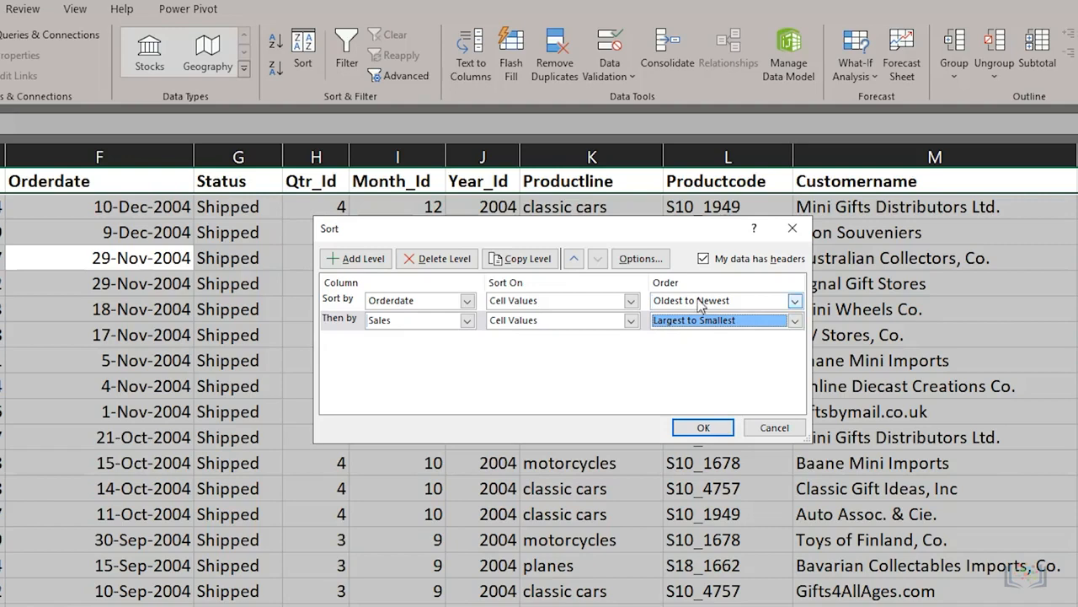
# - Apply the two-level sort with the data treated as having headers, and select an order date near the top of the Orderdate column
pyautogui.click(705, 260)
pyautogui.click(704, 260)
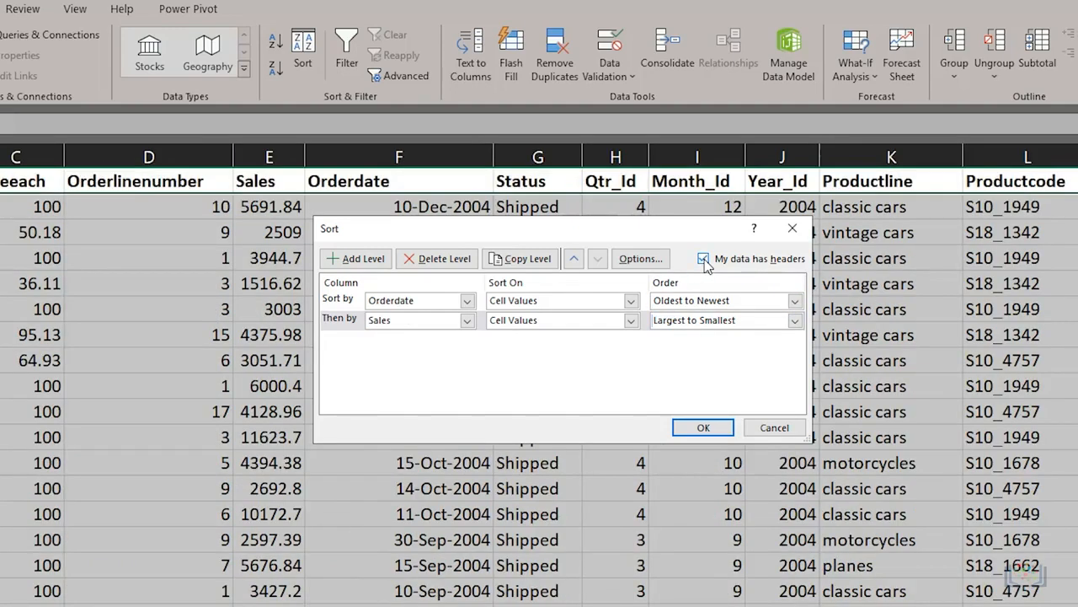
pyautogui.click(700, 427)
pyautogui.click(396, 230)
pyautogui.click(397, 257)
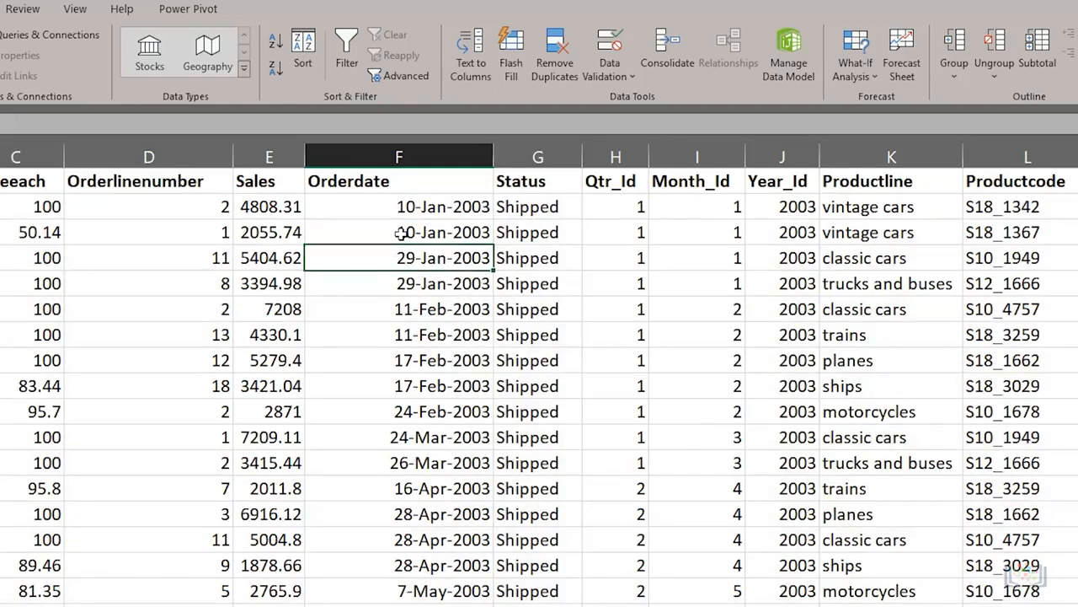
# - Check the two-level sort by examining the repeated 10-Aug-2003 entries in the Orderdate column and their corresponding Sales values
pyautogui.click(399, 234)
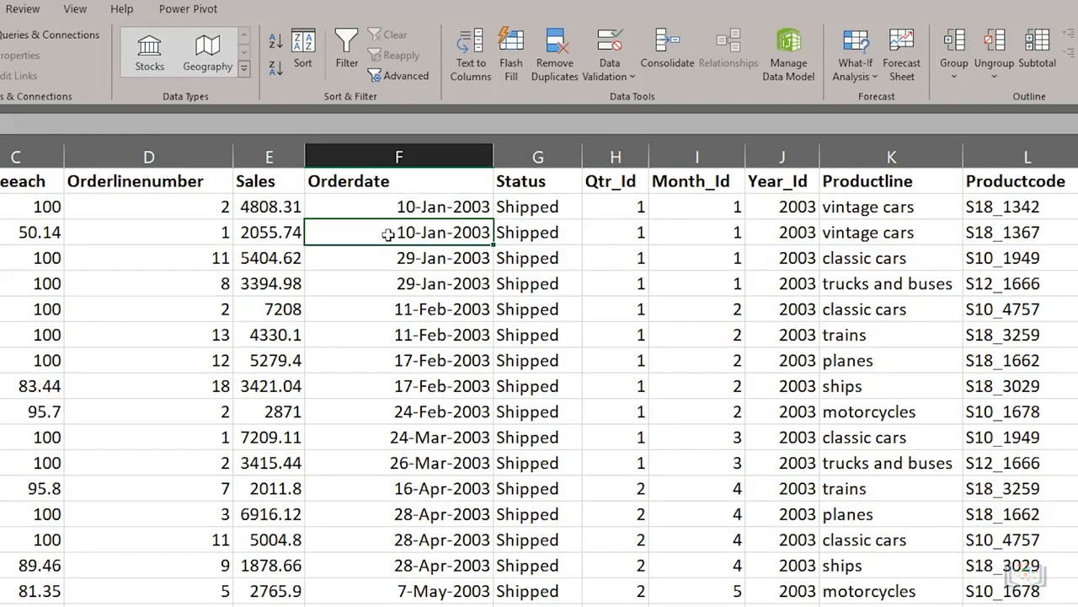
pyautogui.scroll(-10, 392, 261)
pyautogui.click(396, 254)
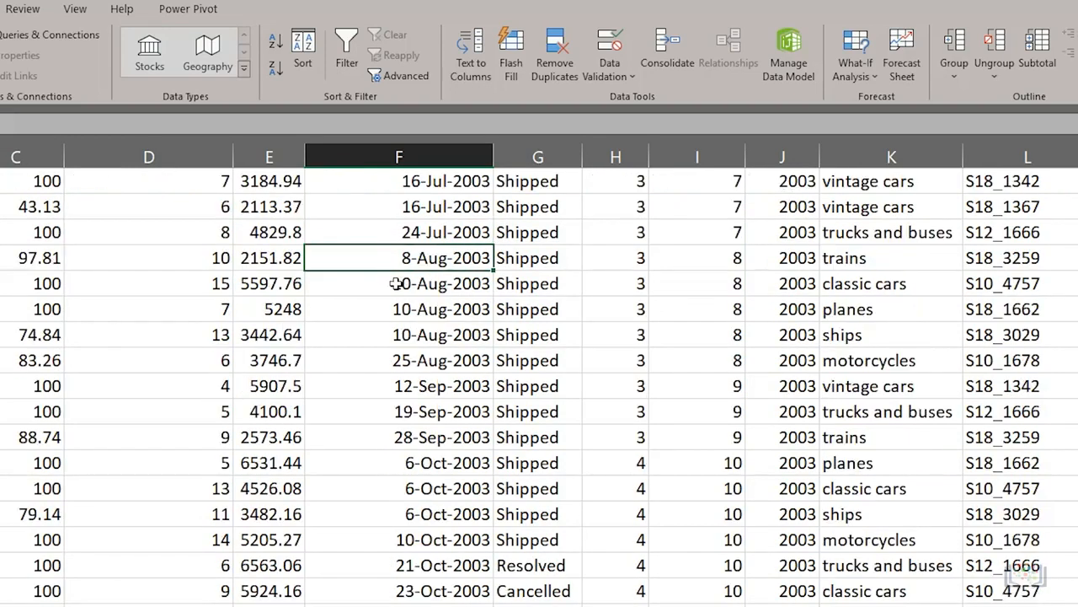
pyautogui.click(395, 284)
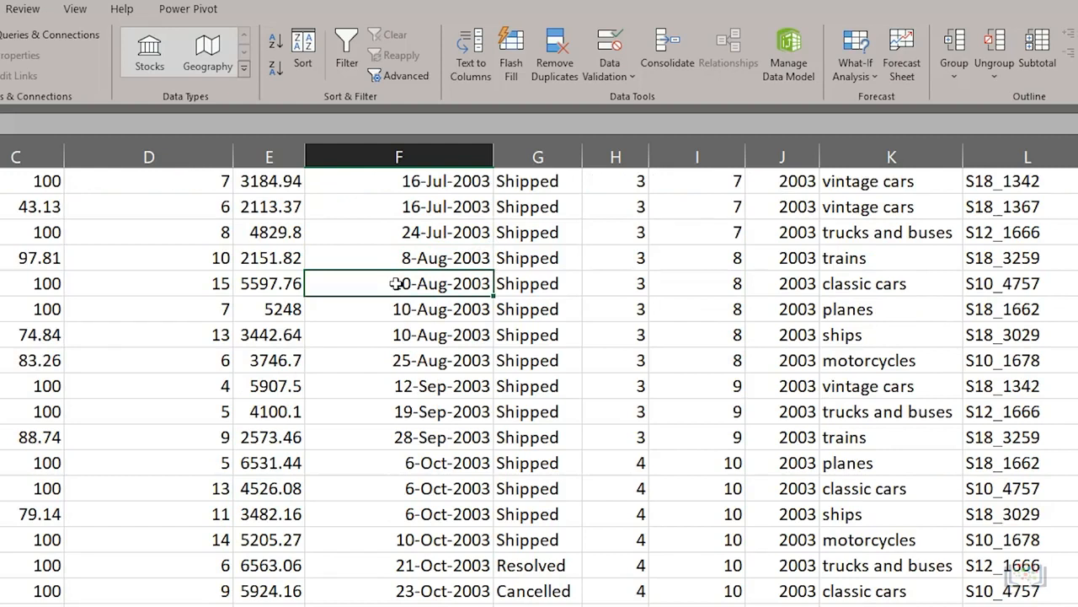
pyautogui.click(397, 309)
pyautogui.click(397, 335)
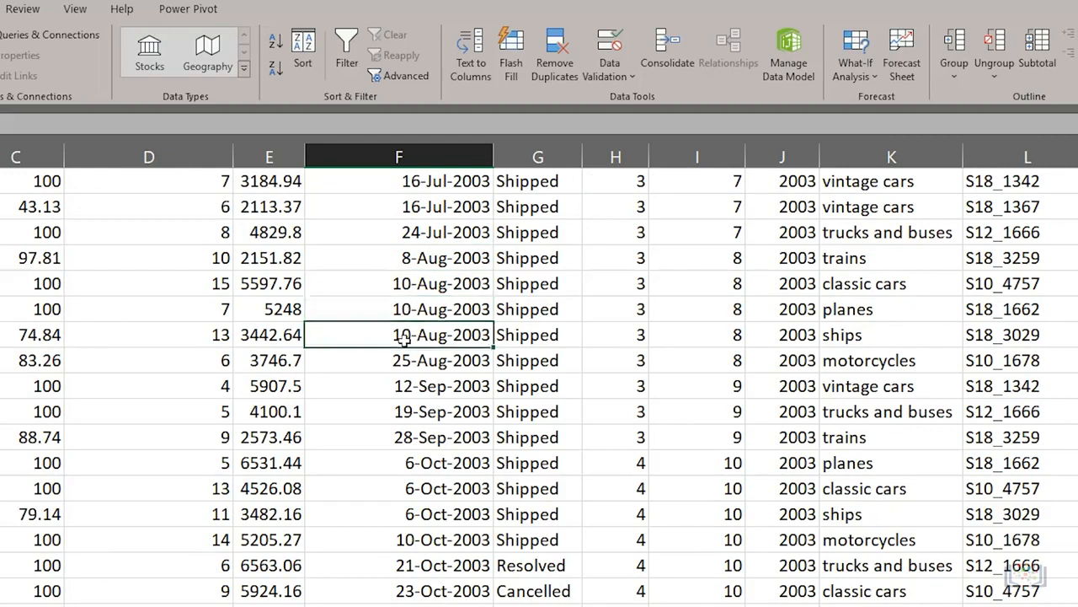
pyautogui.click(277, 287)
pyautogui.click(277, 308)
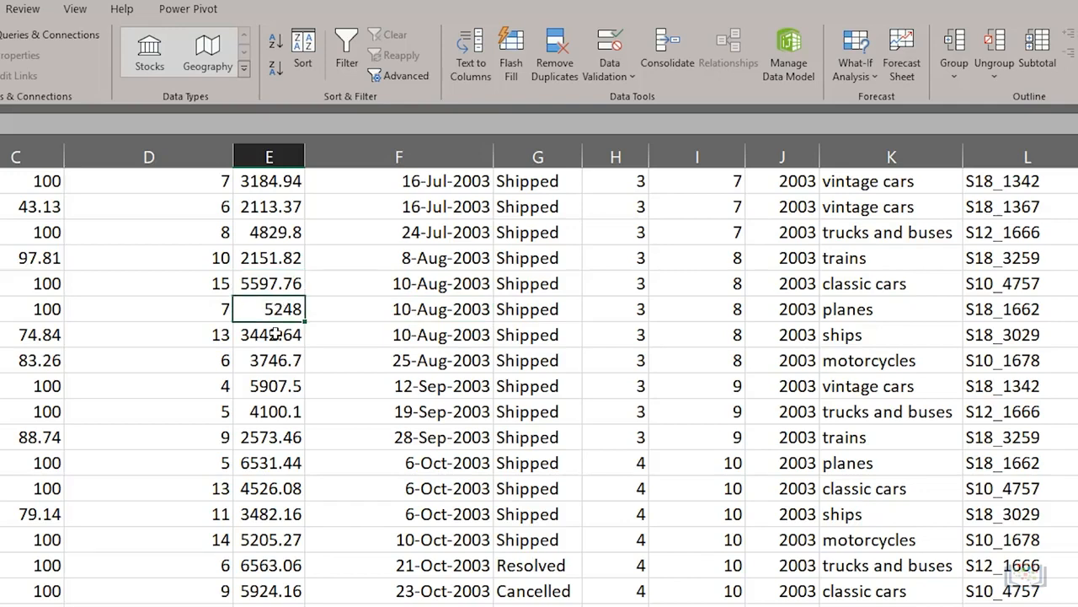
pyautogui.click(275, 334)
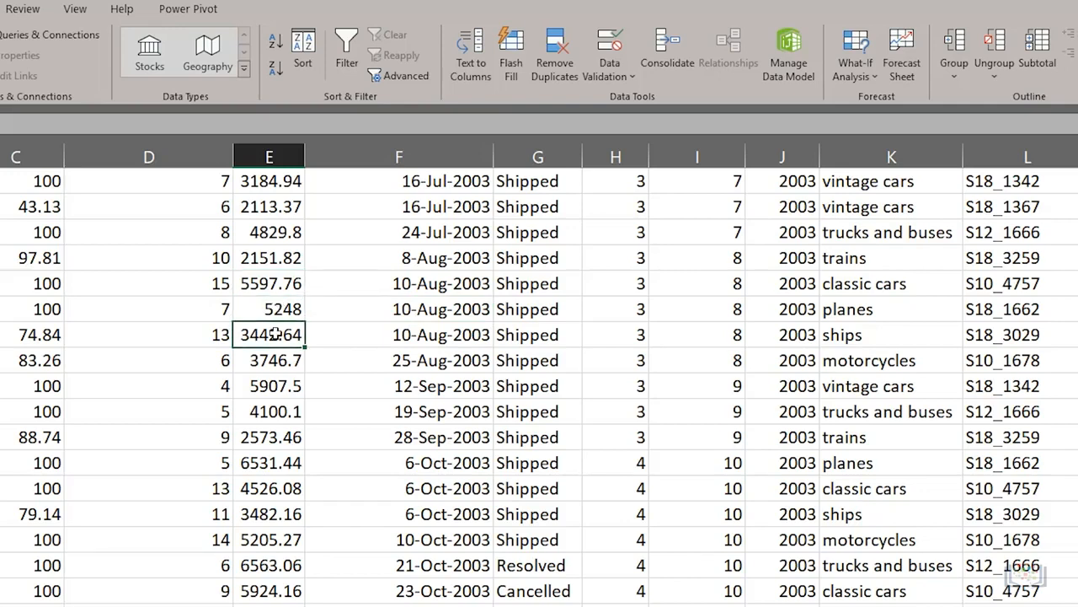